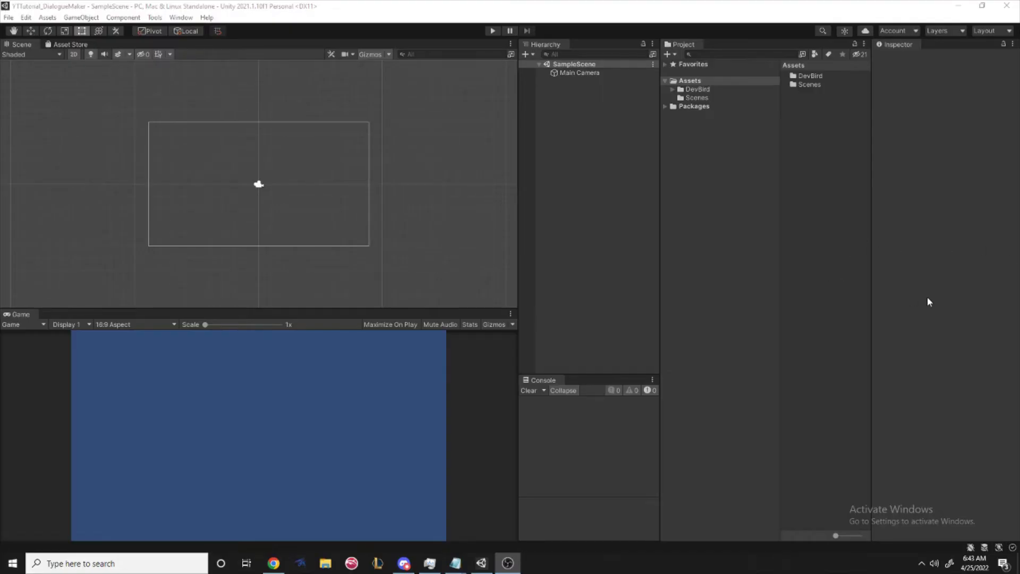
Step: Run the Dialogue Maker Setup Wizard's Setup UI, then import the TMP Essential Resources
{"action": "left_click", "coordinate": [929, 302]}
{"action": "left_click", "coordinate": [183, 18]}
{"action": "mouse_move", "coordinate": [163, 20]}
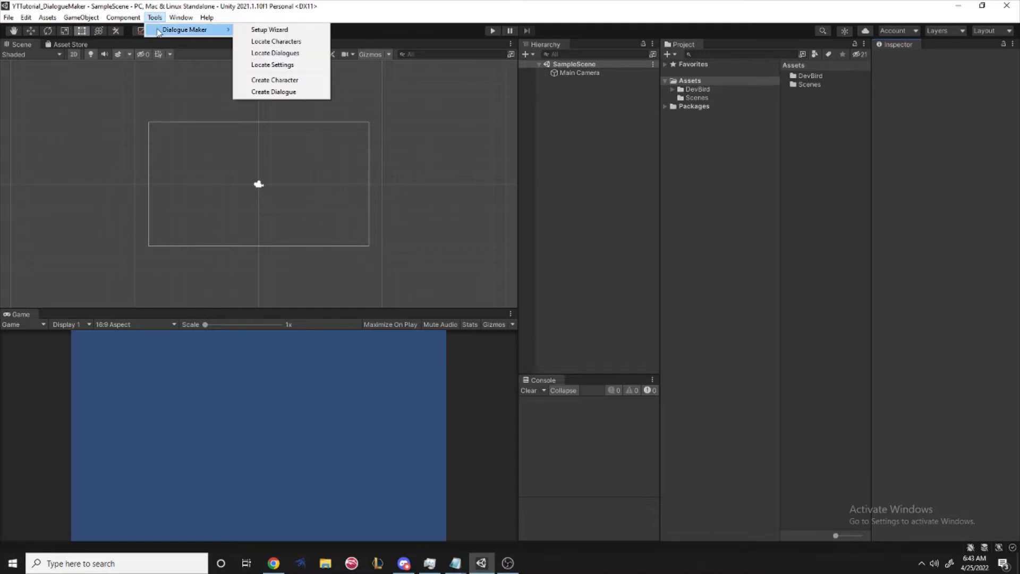
{"action": "left_click", "coordinate": [271, 31]}
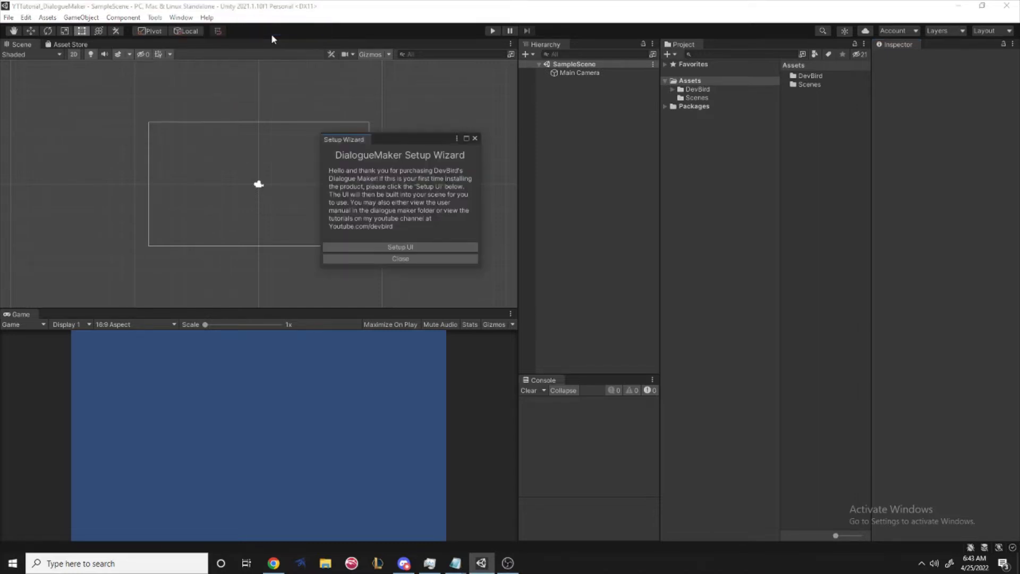
{"action": "left_click", "coordinate": [415, 247]}
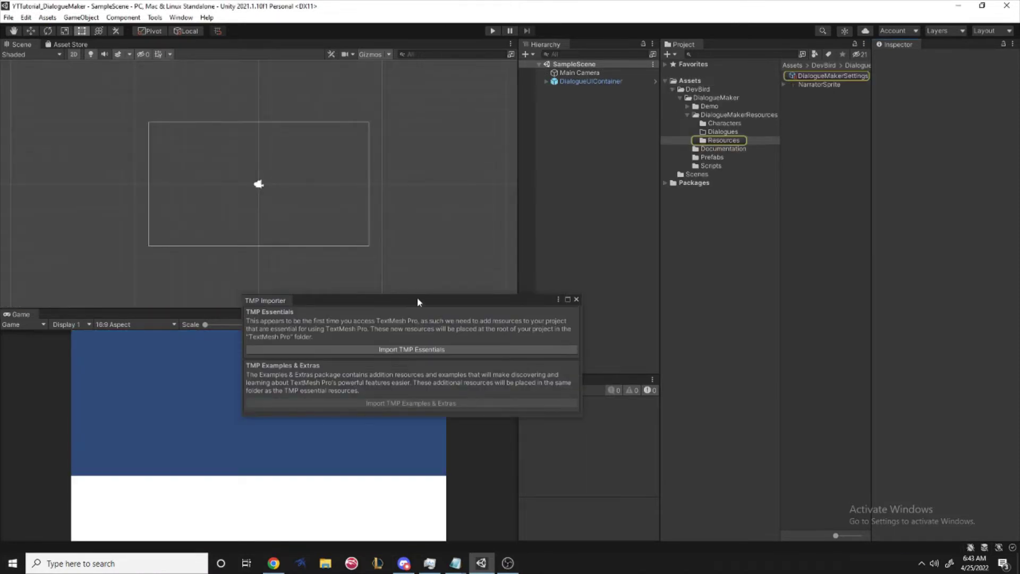
{"action": "left_click_drag", "start_coordinate": [418, 301], "coordinate": [412, 257]}
{"action": "left_click", "coordinate": [408, 305]}
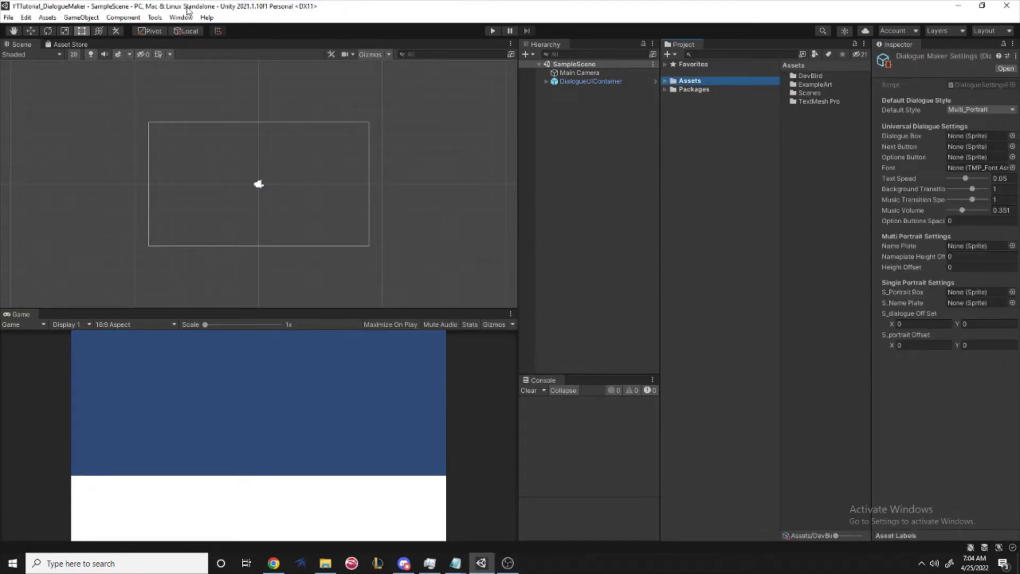
Step: Locate the DialogueMakerSettings asset through the Dialogue Maker tools menu
{"action": "left_click", "coordinate": [154, 17]}
{"action": "mouse_move", "coordinate": [185, 29]}
{"action": "left_click", "coordinate": [272, 64]}
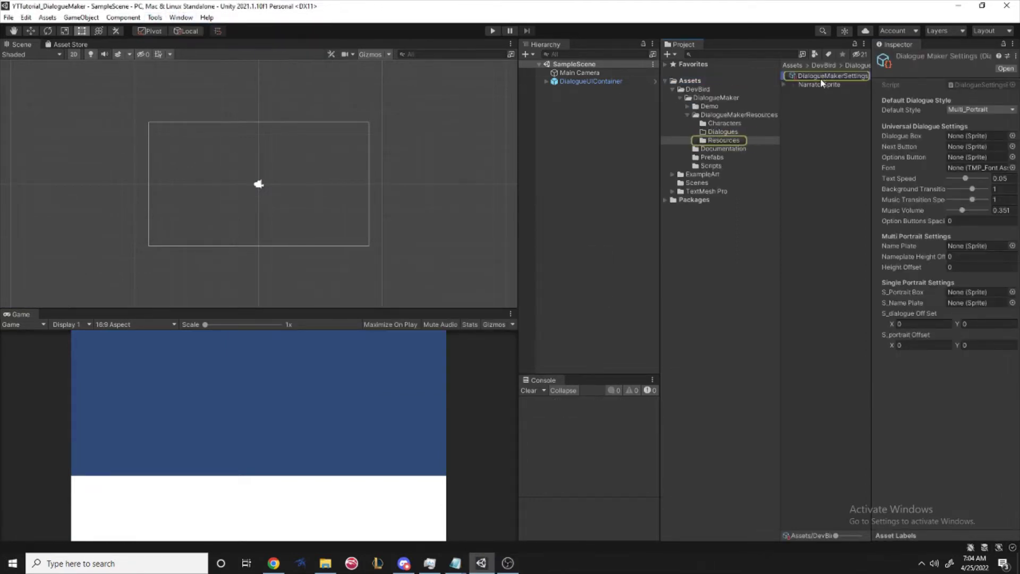
Step: Assign DialogueContainer, NextBtn and NamePlate as the Dialogue Box, Next Button and Name Plate sprites
{"action": "left_click", "coordinate": [1012, 136]}
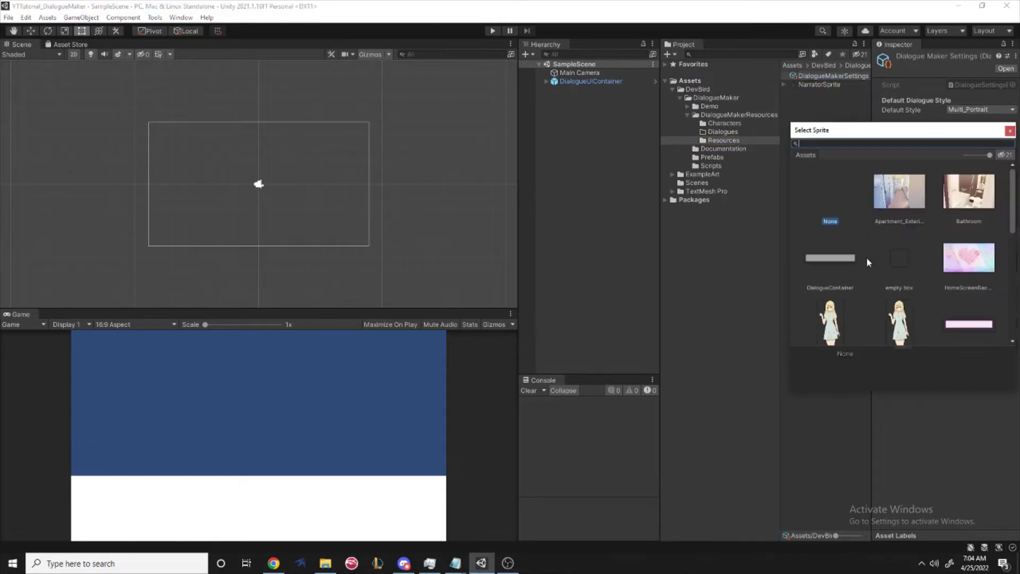
{"action": "double_click", "coordinate": [847, 260]}
{"action": "left_click", "coordinate": [1012, 147]}
{"action": "scroll", "coordinate": [943, 282], "scroll_direction": "down", "scroll_amount": 3}
{"action": "double_click", "coordinate": [909, 298]}
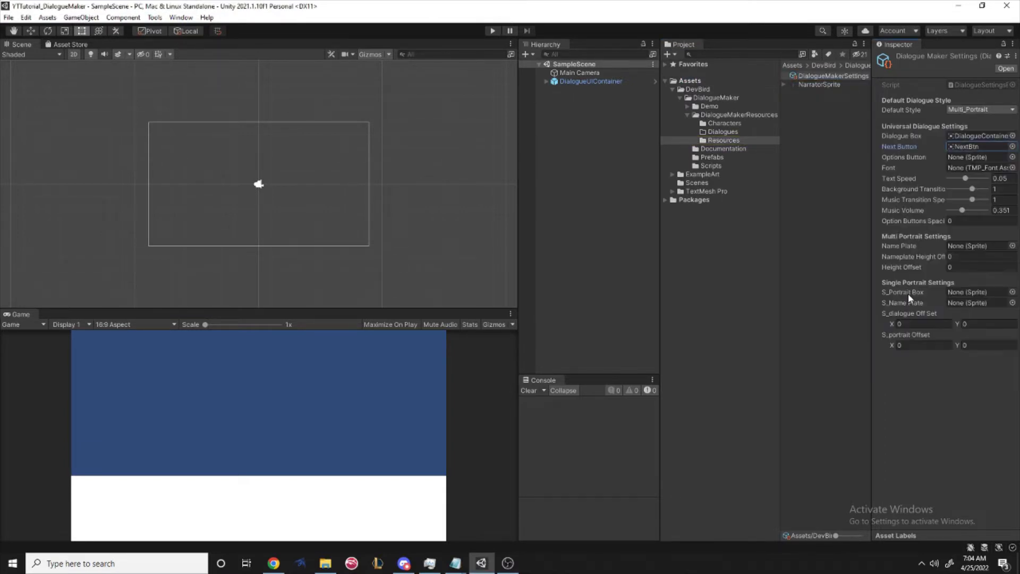
{"action": "left_click", "coordinate": [1012, 246]}
{"action": "scroll", "coordinate": [925, 407], "scroll_direction": "down", "scroll_amount": 1}
{"action": "double_click", "coordinate": [970, 431]}
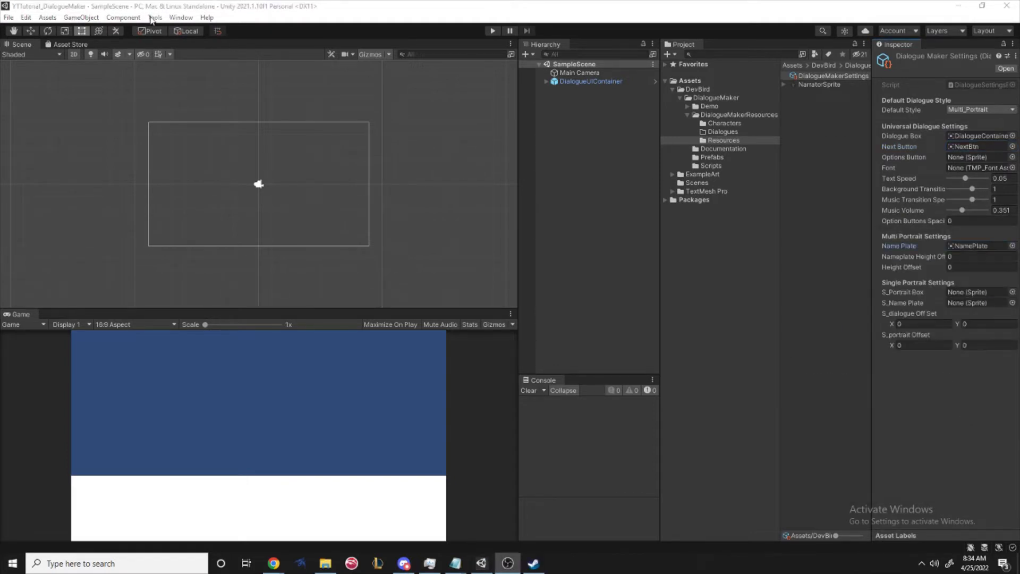
Step: Start a new character named Rin with Rin_Smile as the default portrait
{"action": "left_click", "coordinate": [153, 18]}
{"action": "mouse_move", "coordinate": [186, 30]}
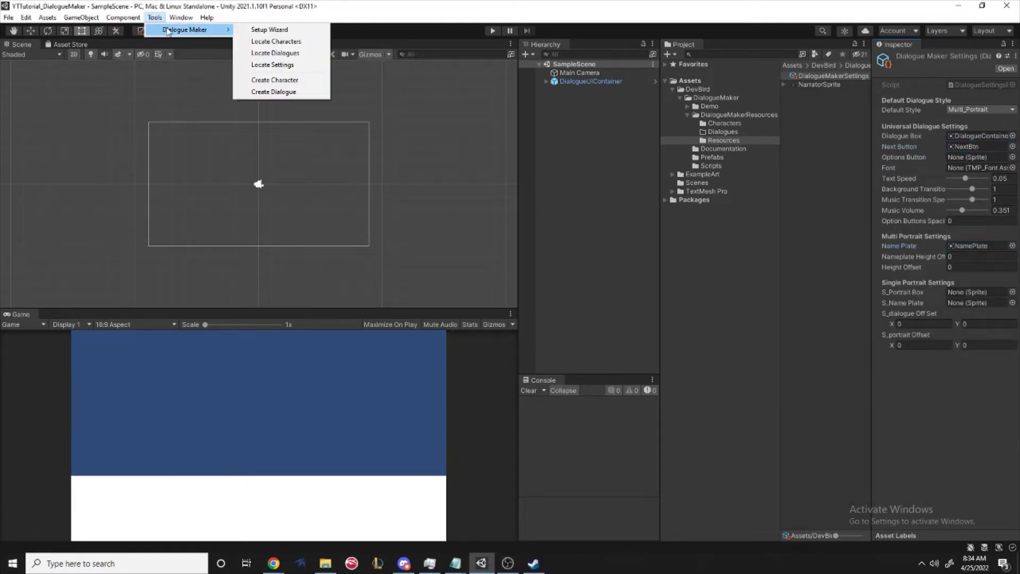
{"action": "left_click", "coordinate": [268, 81]}
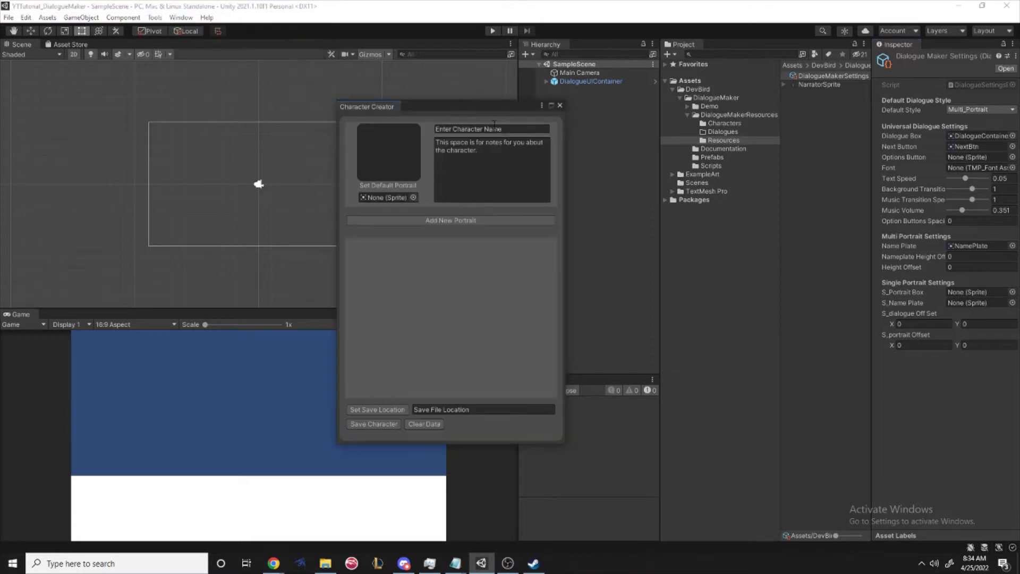
{"action": "left_click", "coordinate": [467, 129]}
{"action": "type", "text": "Rin"}
{"action": "left_click", "coordinate": [673, 174], "text": "alt"}
{"action": "left_click", "coordinate": [699, 225]}
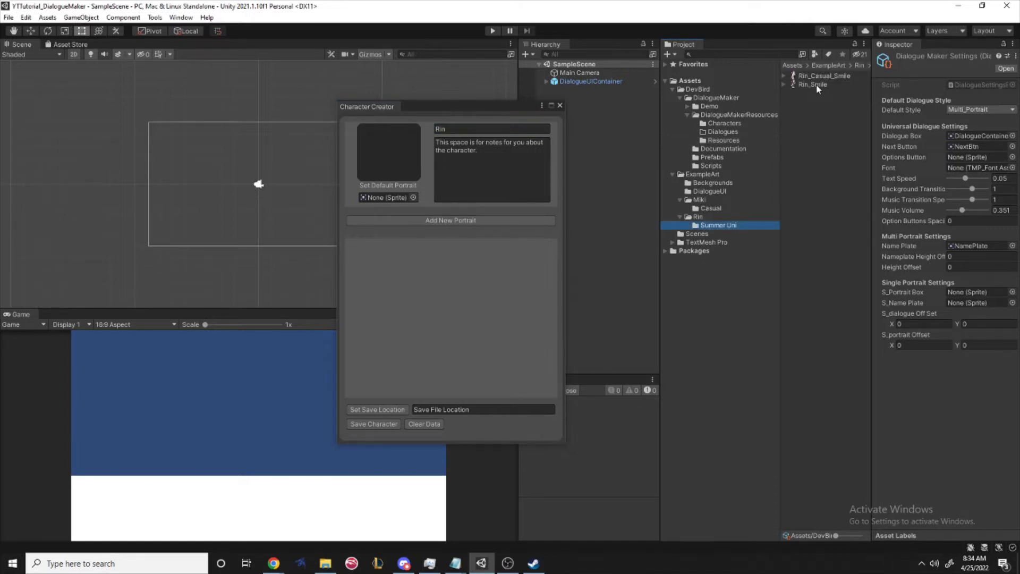
{"action": "left_click_drag", "start_coordinate": [814, 84], "coordinate": [393, 199]}
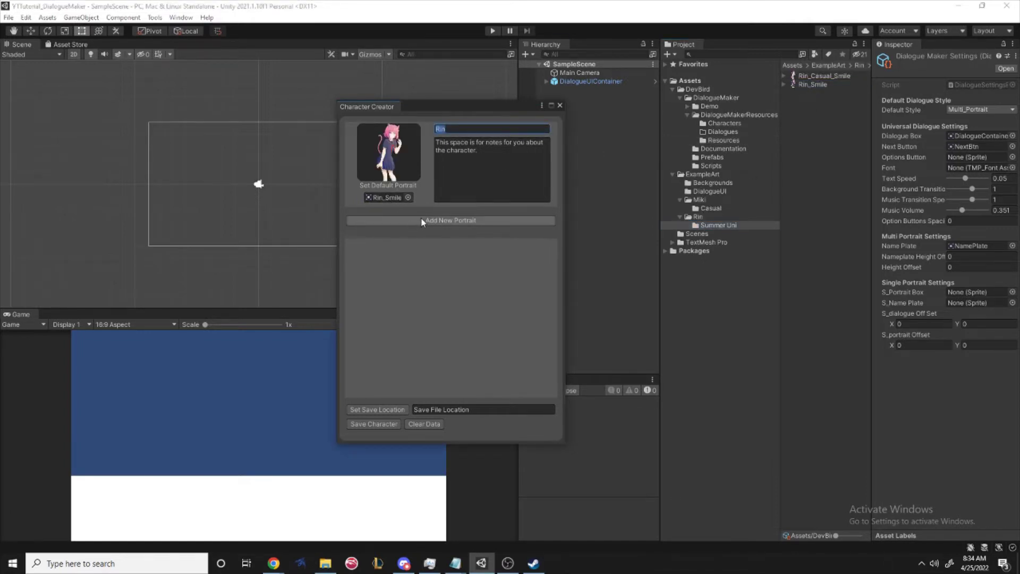
Step: Add a Rin_Casual_Smile portrait to Rin and save the character
{"action": "left_click", "coordinate": [422, 220]}
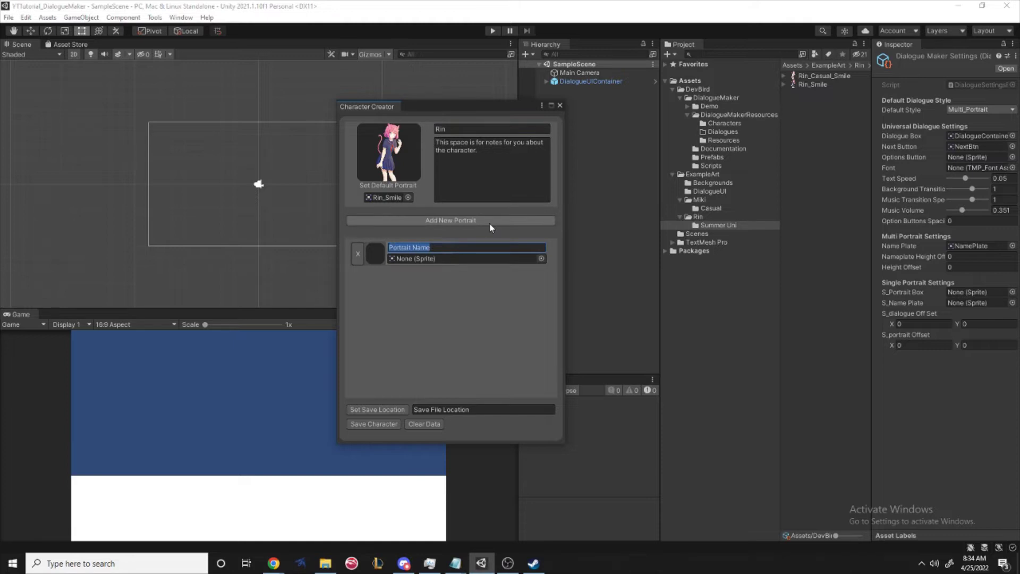
{"action": "key", "text": "BackSpace"}
{"action": "type", "text": "Rin_Casual_Smile"}
{"action": "left_click_drag", "start_coordinate": [824, 75], "coordinate": [467, 259]}
{"action": "left_click", "coordinate": [439, 285]}
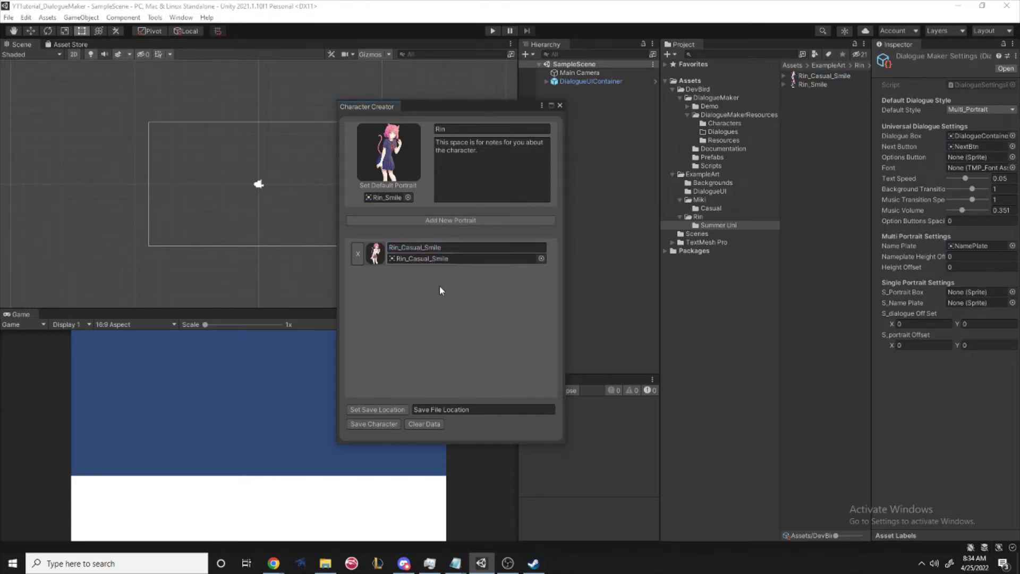
{"action": "left_click", "coordinate": [363, 411]}
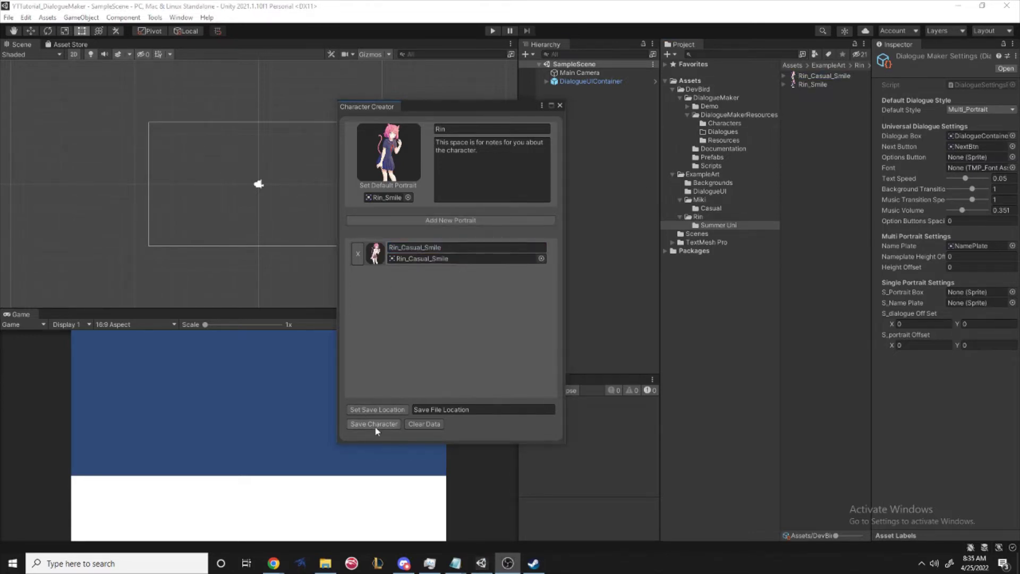
{"action": "left_click", "coordinate": [375, 424]}
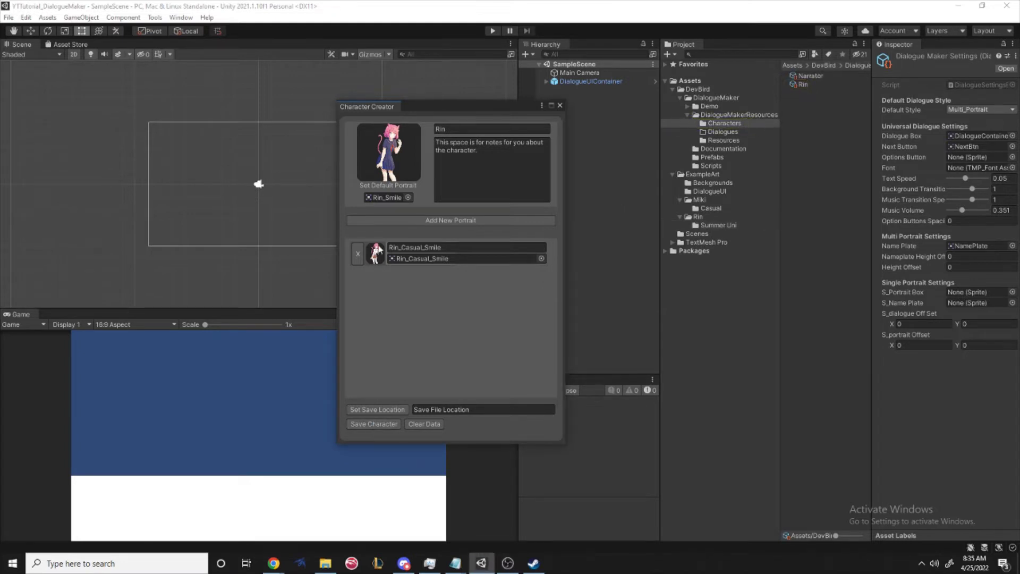
Step: Create and save a Miki character with Miki_Smile as the default portrait
{"action": "left_click", "coordinate": [424, 424]}
{"action": "left_click", "coordinate": [492, 129]}
{"action": "type", "text": "Miki"}
{"action": "left_click", "coordinate": [711, 207]}
{"action": "left_click_drag", "start_coordinate": [813, 84], "coordinate": [388, 151]}
{"action": "left_click", "coordinate": [451, 220]}
{"action": "type", "text": "Mi"}
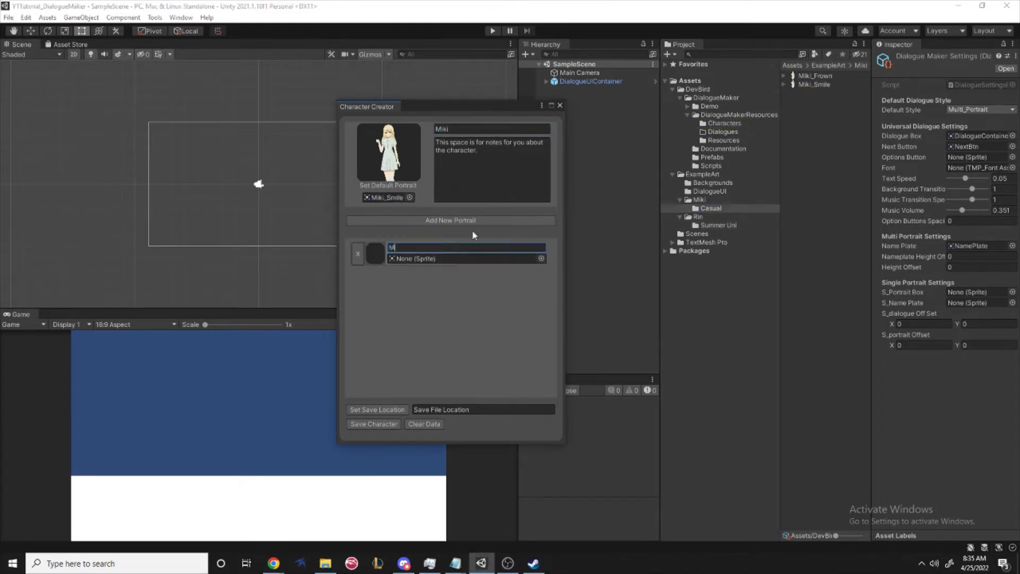
{"action": "left_click", "coordinate": [374, 424]}
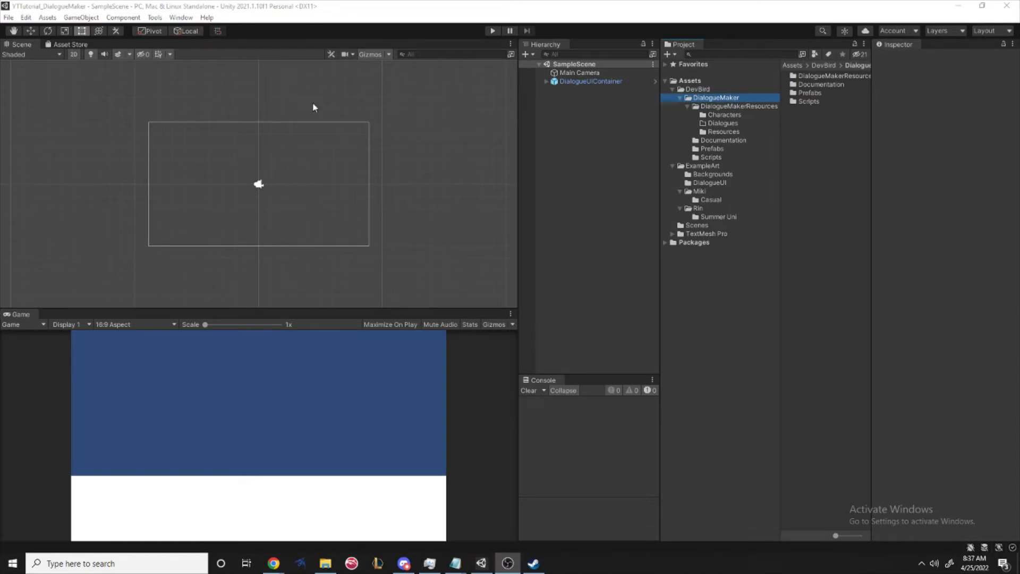
Step: Create a new dialogue graph from the Dialogue Maker tools menu
{"action": "left_click", "coordinate": [181, 17]}
{"action": "mouse_move", "coordinate": [154, 17]}
{"action": "mouse_move", "coordinate": [185, 29]}
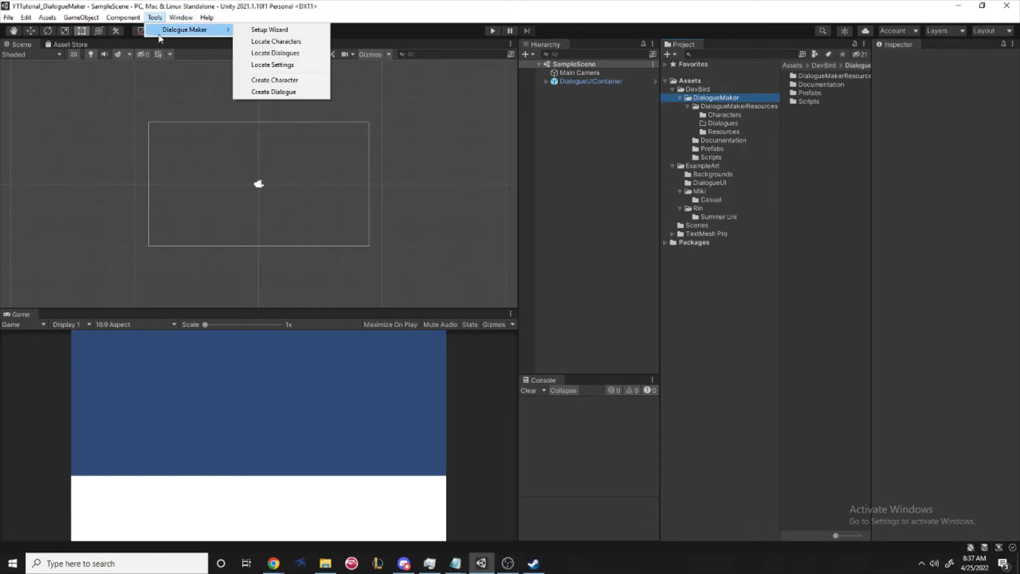
{"action": "left_click", "coordinate": [273, 92]}
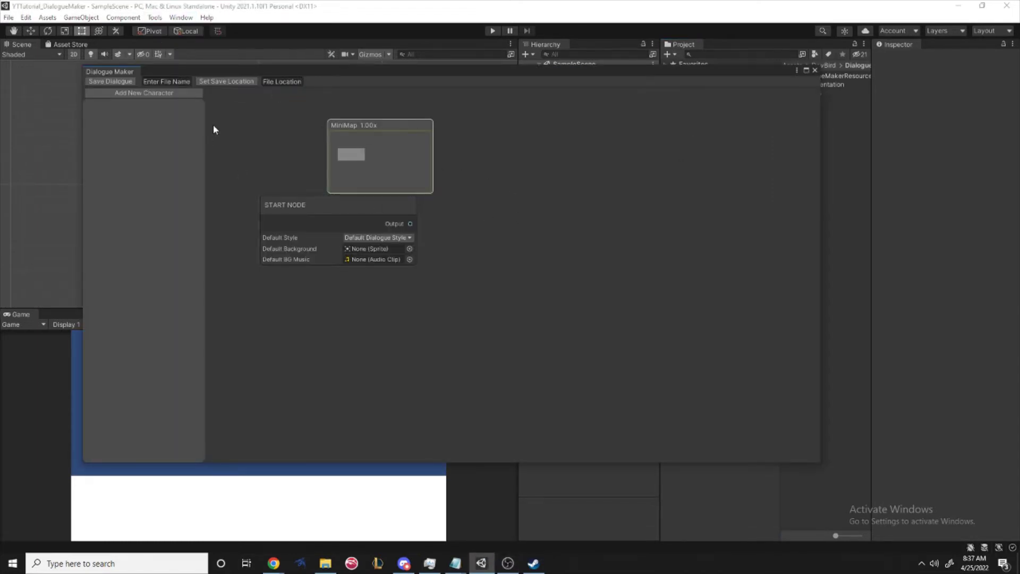
Step: Add two character slots to the dialogue and set them to Miki and Rin
{"action": "left_click", "coordinate": [163, 94]}
{"action": "left_click", "coordinate": [162, 95]}
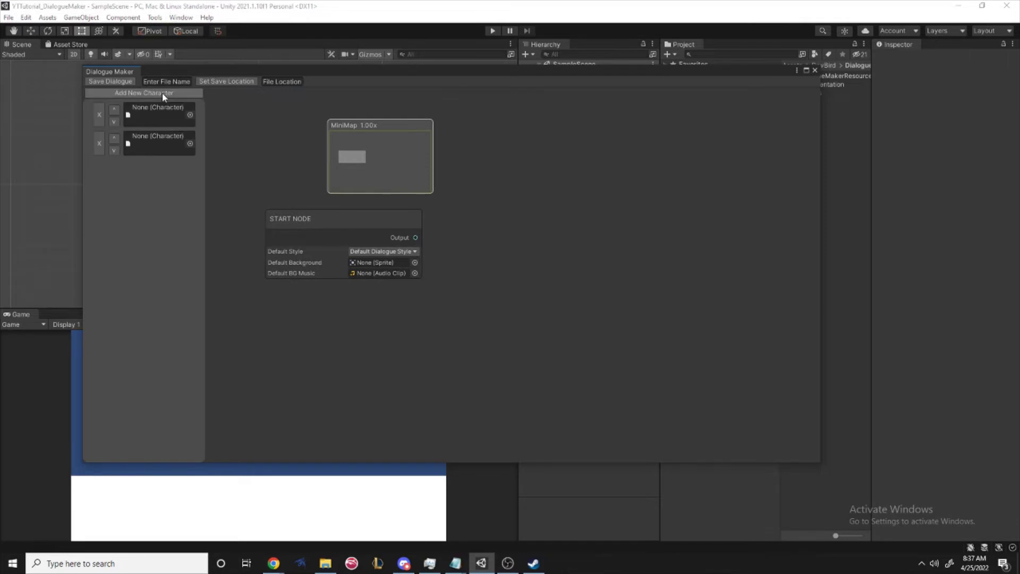
{"action": "left_click", "coordinate": [189, 115]}
{"action": "double_click", "coordinate": [221, 151]}
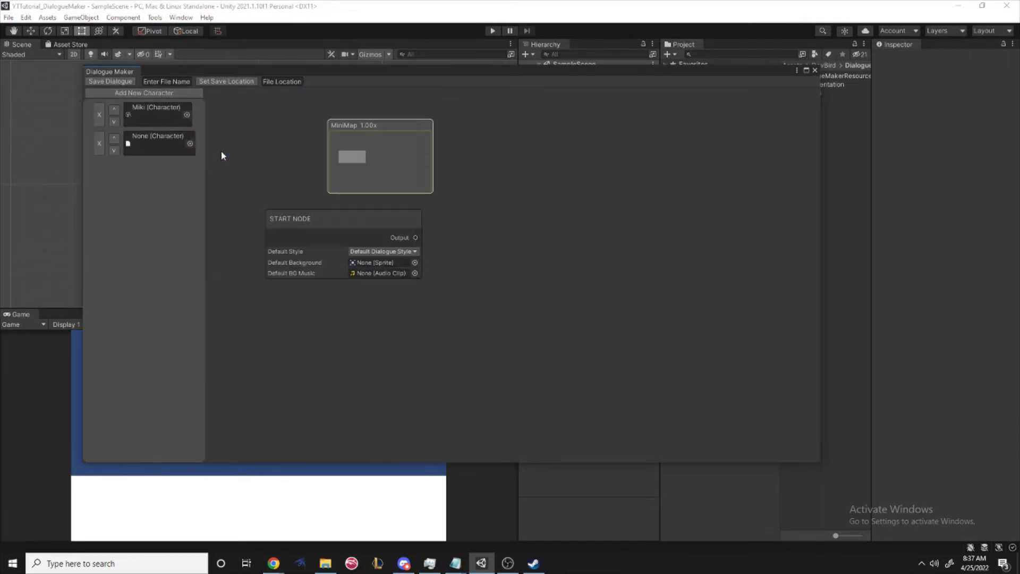
{"action": "left_click", "coordinate": [190, 144]}
{"action": "double_click", "coordinate": [215, 193]}
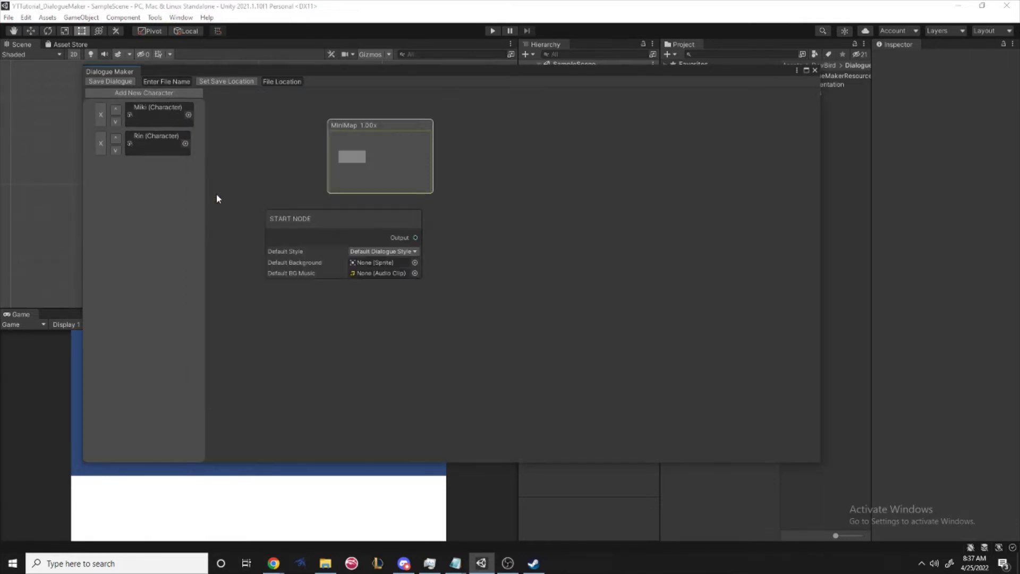
Step: Add a dialogue node spoken by Rin, default portrait, saying "Hey how's it going?"
{"action": "right_click", "coordinate": [497, 276]}
{"action": "left_click", "coordinate": [502, 276]}
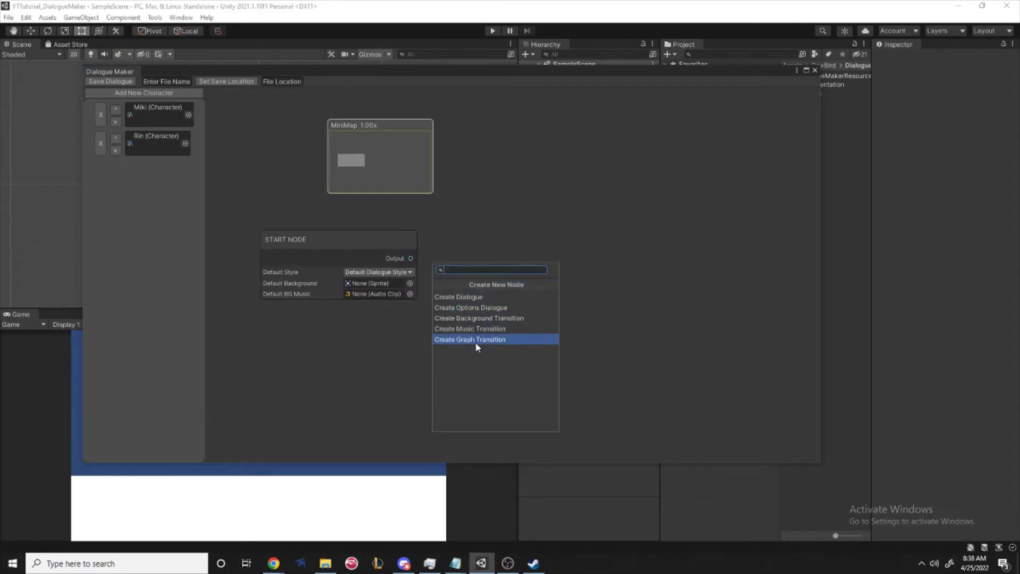
{"action": "left_click", "coordinate": [471, 300]}
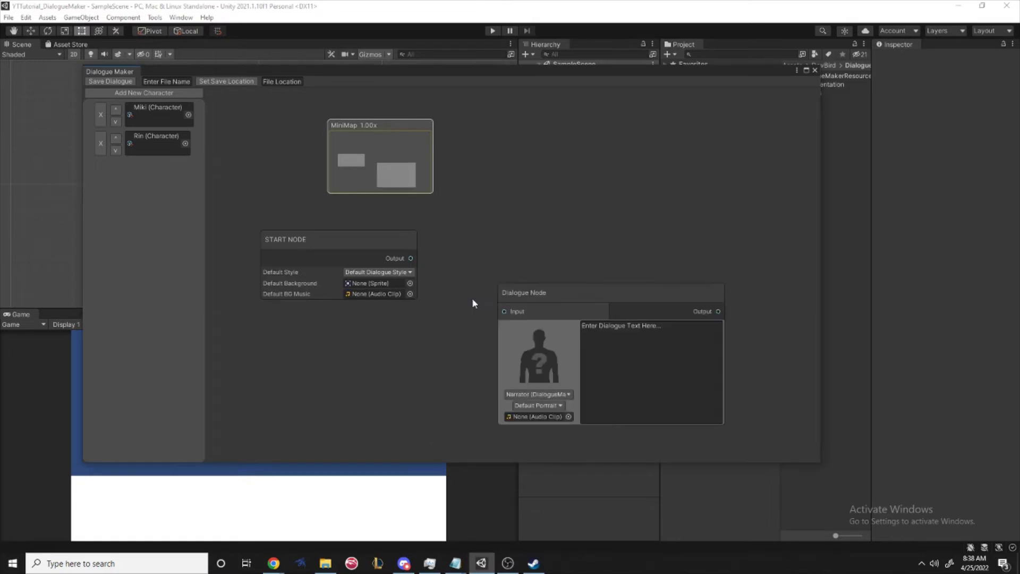
{"action": "left_click_drag", "start_coordinate": [541, 291], "coordinate": [530, 226]}
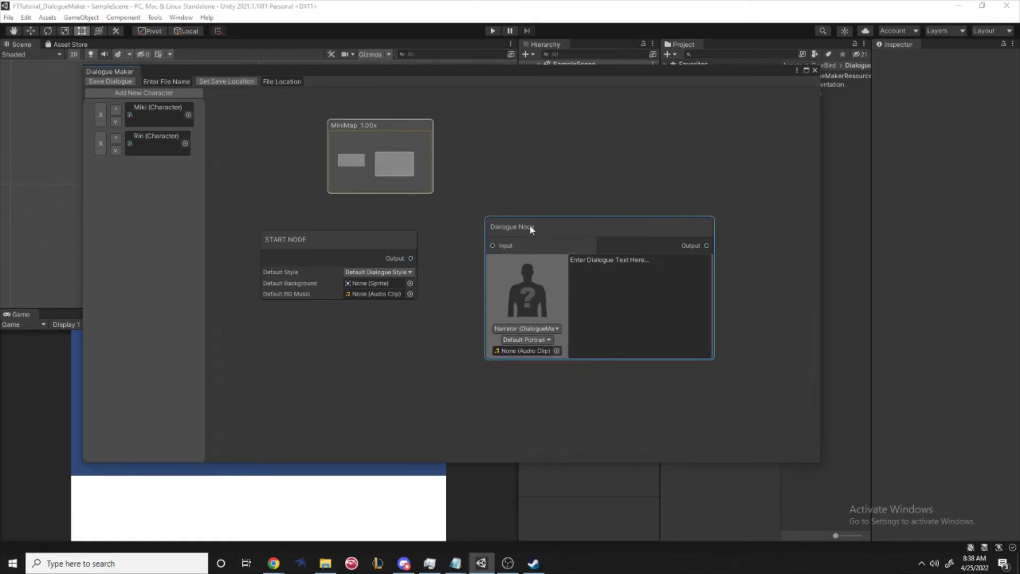
{"action": "left_click", "coordinate": [526, 328]}
{"action": "left_click", "coordinate": [524, 364]}
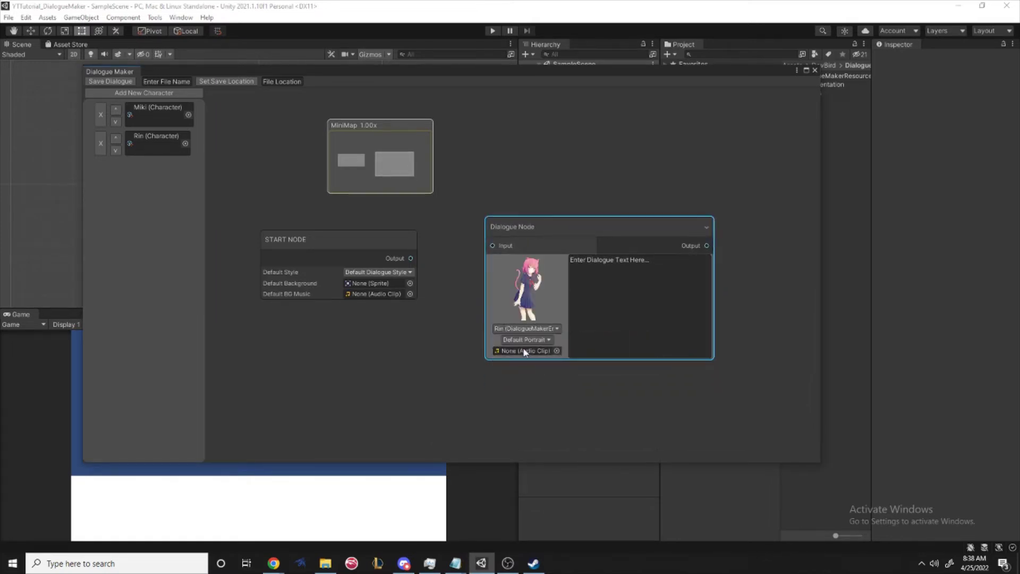
{"action": "left_click", "coordinate": [524, 340]}
{"action": "left_click", "coordinate": [530, 363]}
{"action": "left_click", "coordinate": [525, 340]}
{"action": "left_click", "coordinate": [518, 349]}
{"action": "left_click", "coordinate": [633, 275]}
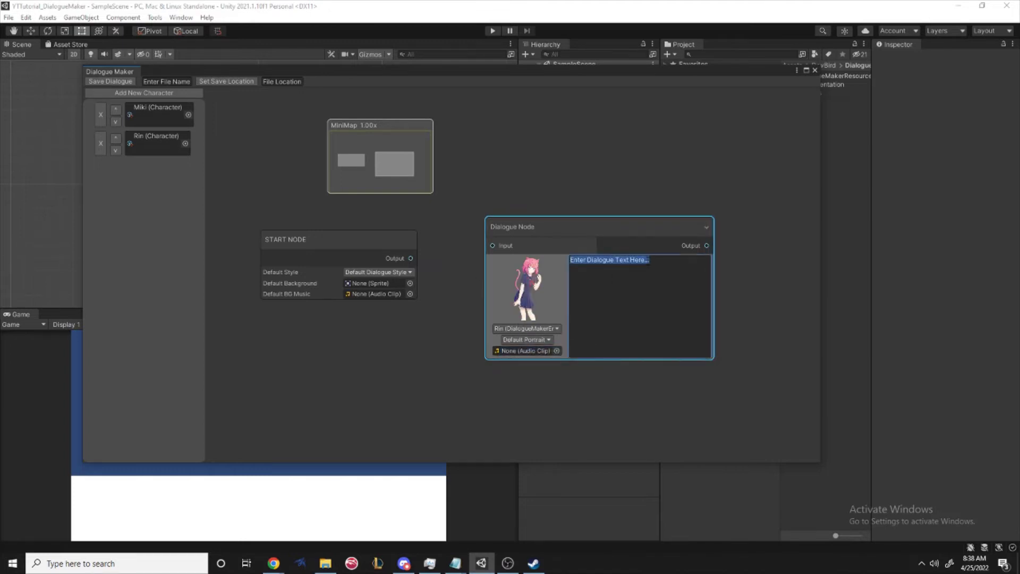
{"action": "type", "text": "H"}
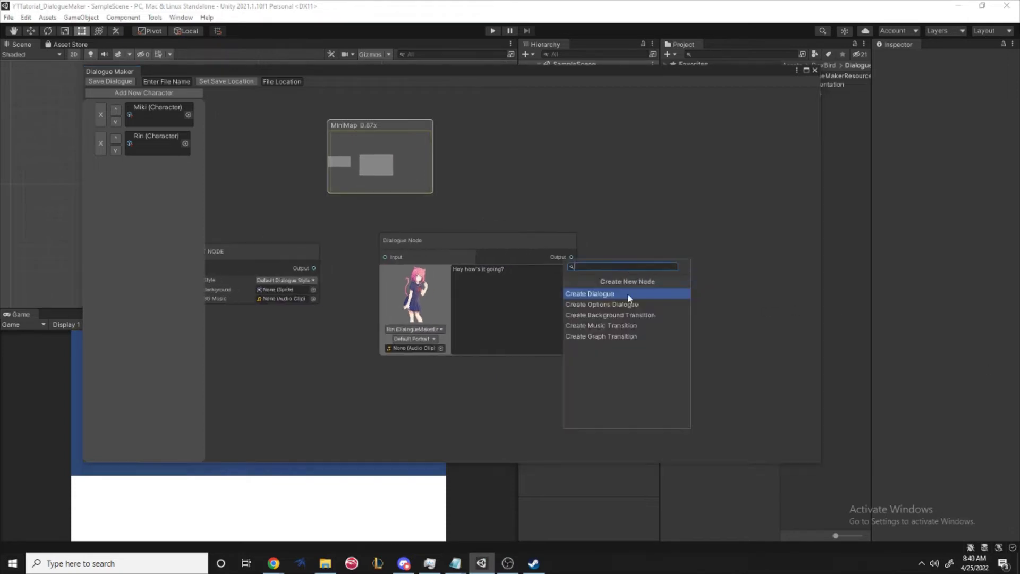
Step: Add Miki's reply "I'm doing great!" and connect the start node to Rin's line
{"action": "left_click", "coordinate": [628, 293]}
{"action": "left_click", "coordinate": [726, 310]}
{"action": "type", "text": "I'm doing great!"}
{"action": "left_click", "coordinate": [644, 367]}
{"action": "scroll", "coordinate": [509, 378], "scroll_direction": "down", "scroll_amount": 1}
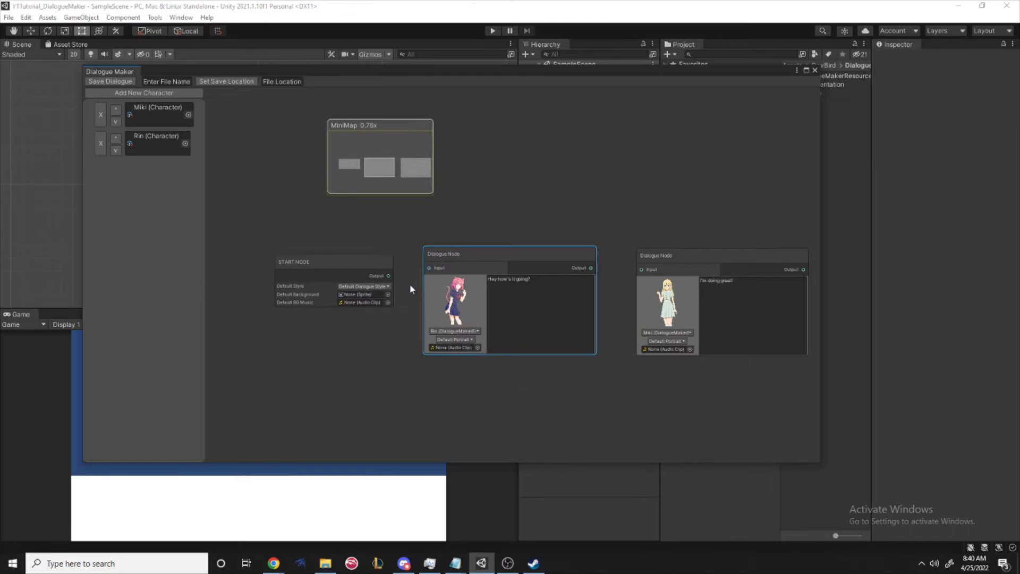
{"action": "left_click_drag", "start_coordinate": [388, 276], "coordinate": [424, 270]}
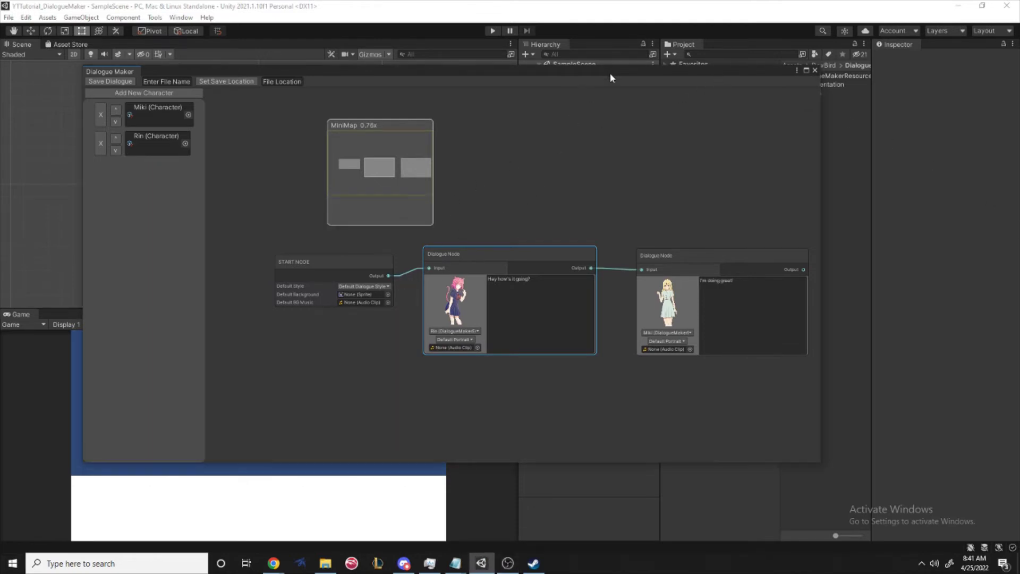
Step: Set the start node's Default Background to Apartment_Exterior
{"action": "left_click_drag", "start_coordinate": [610, 72], "coordinate": [554, 88]}
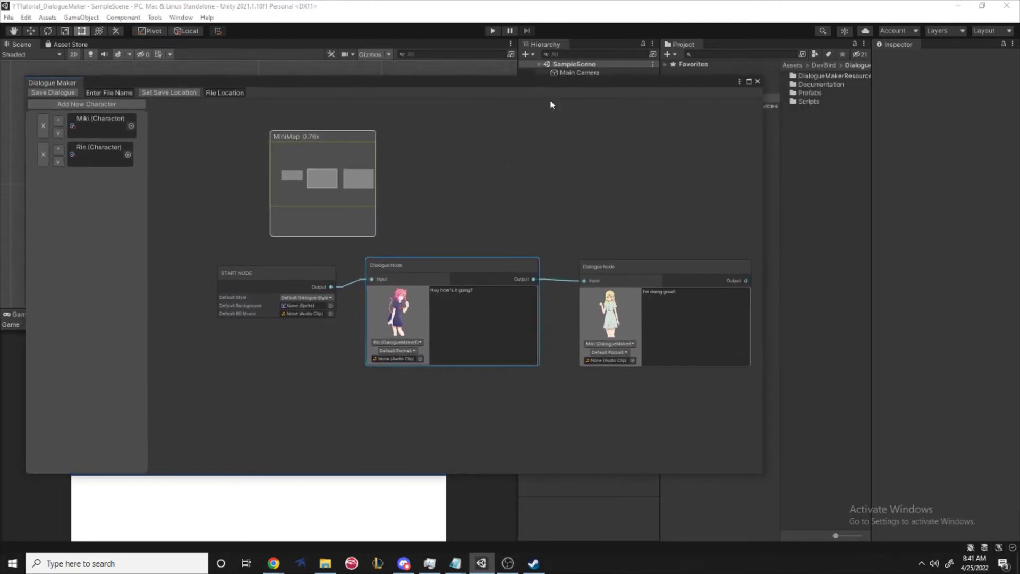
{"action": "left_click", "coordinate": [331, 306]}
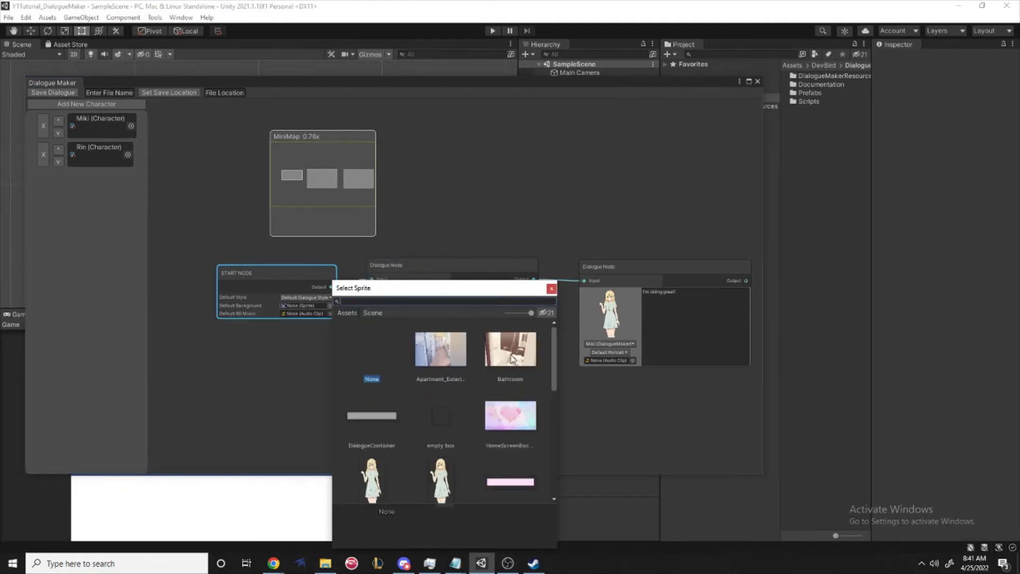
{"action": "double_click", "coordinate": [443, 349]}
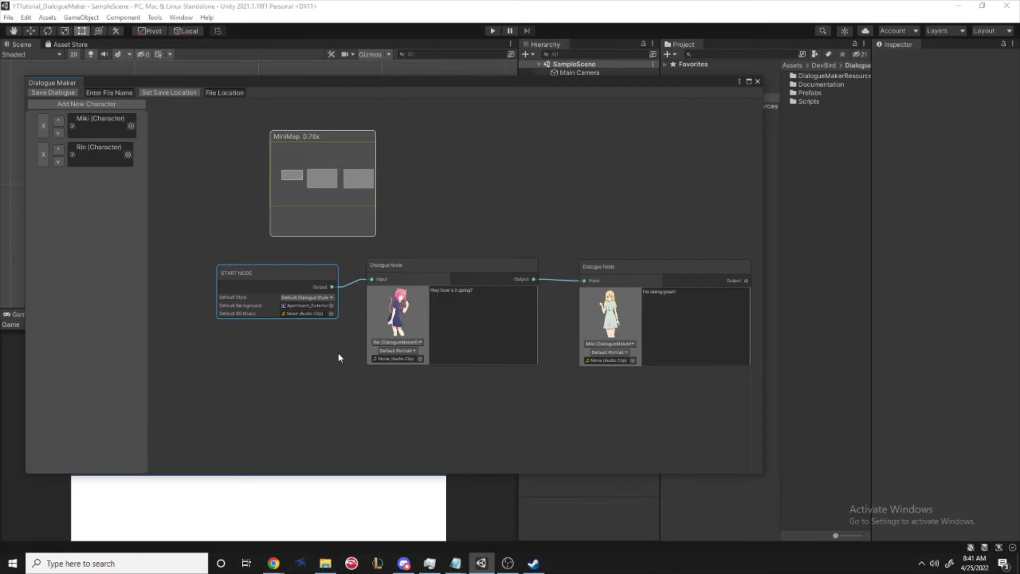
Step: Save the dialogue graph under the file name 'Casual Dialogue'
{"action": "left_click", "coordinate": [109, 92]}
{"action": "type", "text": "Cas"}
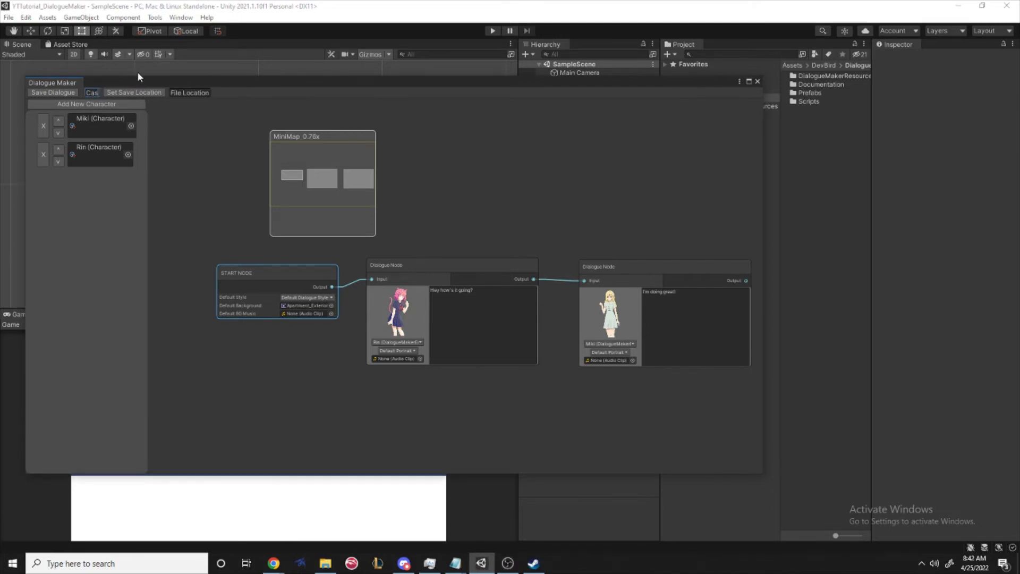
{"action": "type", "text": "ual Dialogue"}
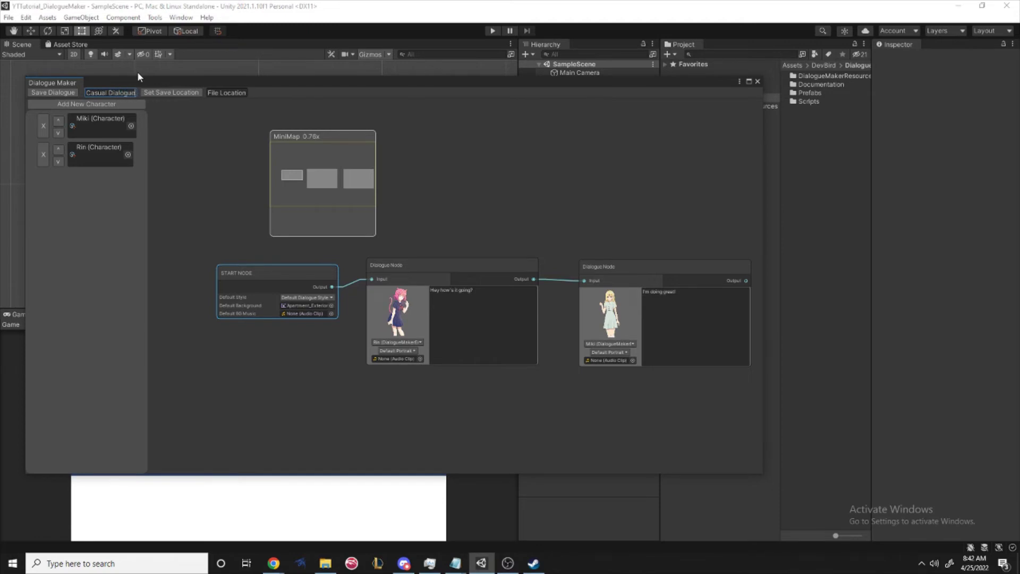
{"action": "left_click", "coordinate": [53, 92]}
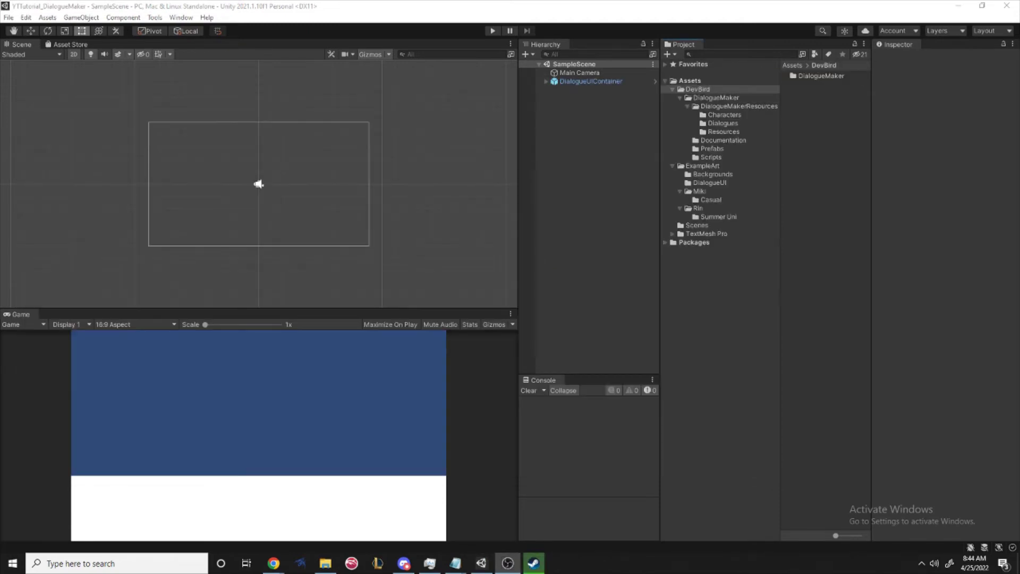
Step: Create a C# script named TriggerDialogueStart in the DevBird folder
{"action": "right_click", "coordinate": [809, 155]}
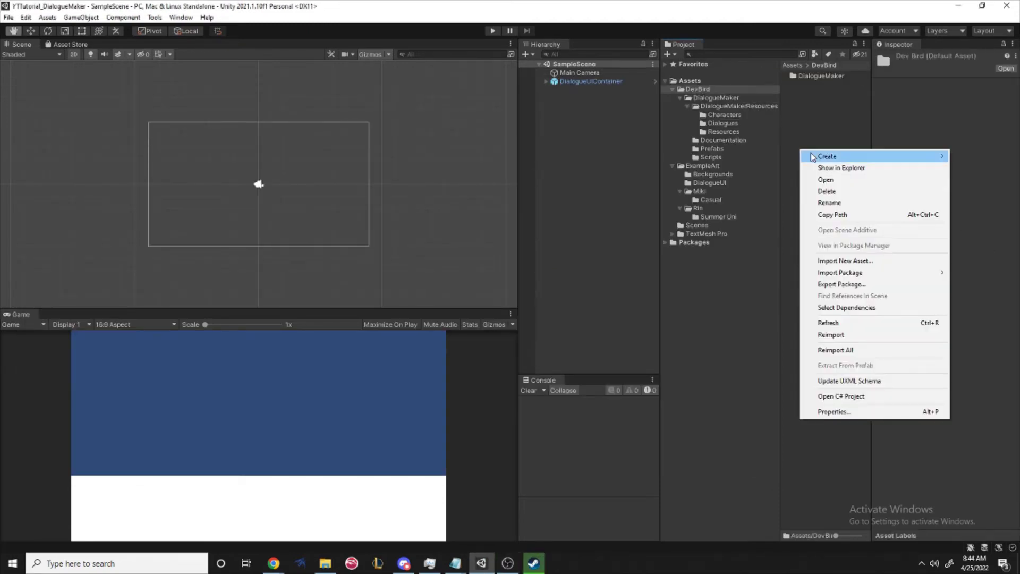
{"action": "mouse_move", "coordinate": [811, 156]}
{"action": "left_click", "coordinate": [766, 127]}
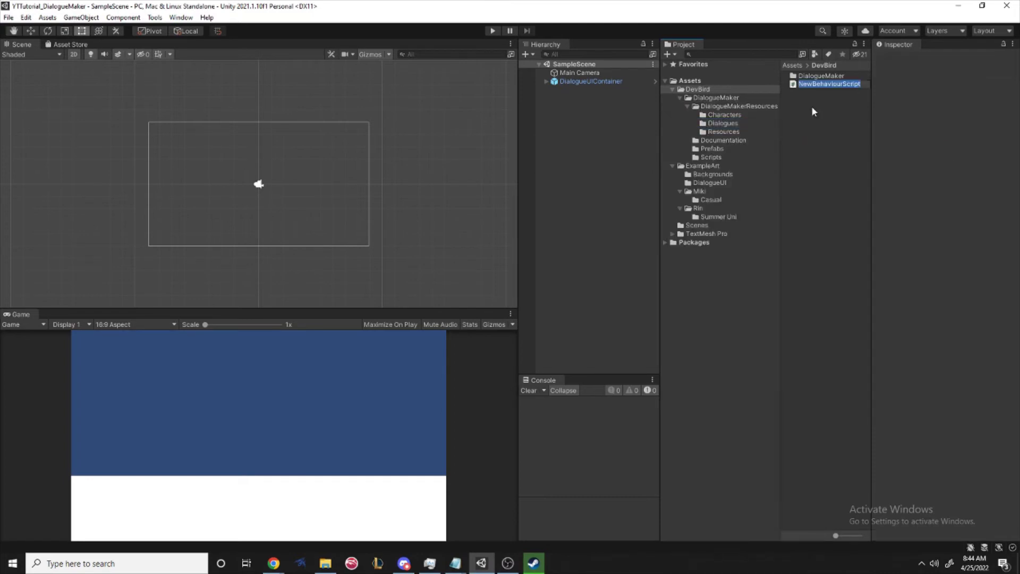
{"action": "type", "text": "TriggerDialogueStart"}
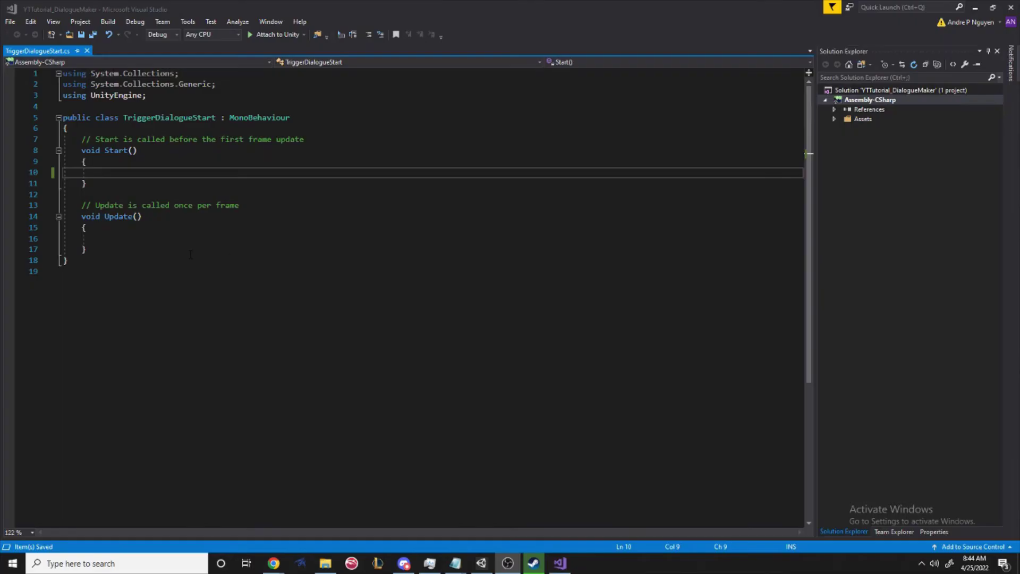
Step: Delete the Update method and add 'using DialogueMakerEngine;' to the imports
{"action": "left_click", "coordinate": [86, 249]}
{"action": "key", "text": "shift+Up"}
{"action": "key", "text": "shift+Up"}
{"action": "key", "text": "shift+Up"}
{"action": "key", "text": "shift+Up"}
{"action": "key", "text": "shift+Up"}
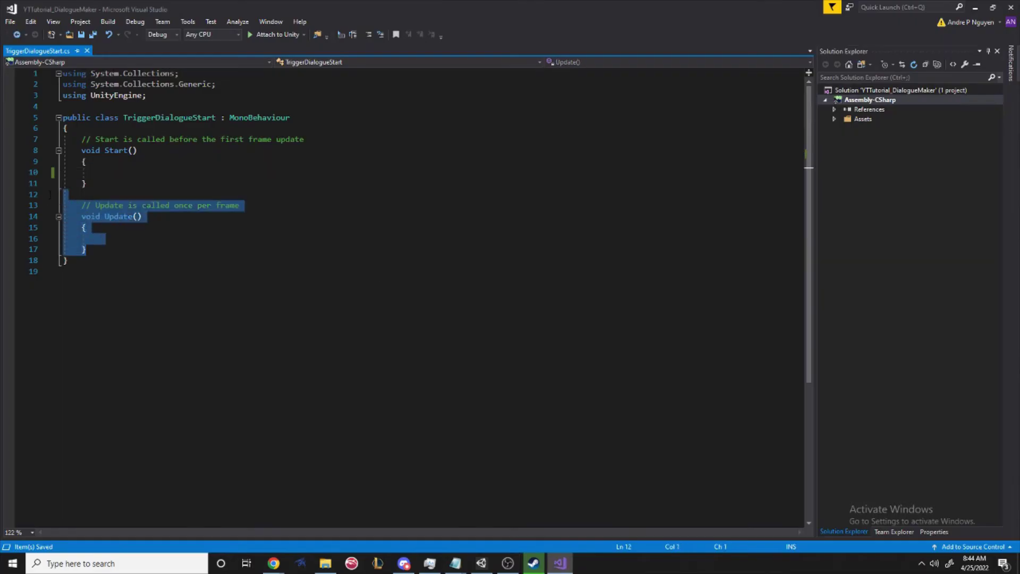
{"action": "key", "text": "BackSpace"}
{"action": "left_click", "coordinate": [178, 95]}
{"action": "key", "text": "Return"}
{"action": "type", "text": "using Di"}
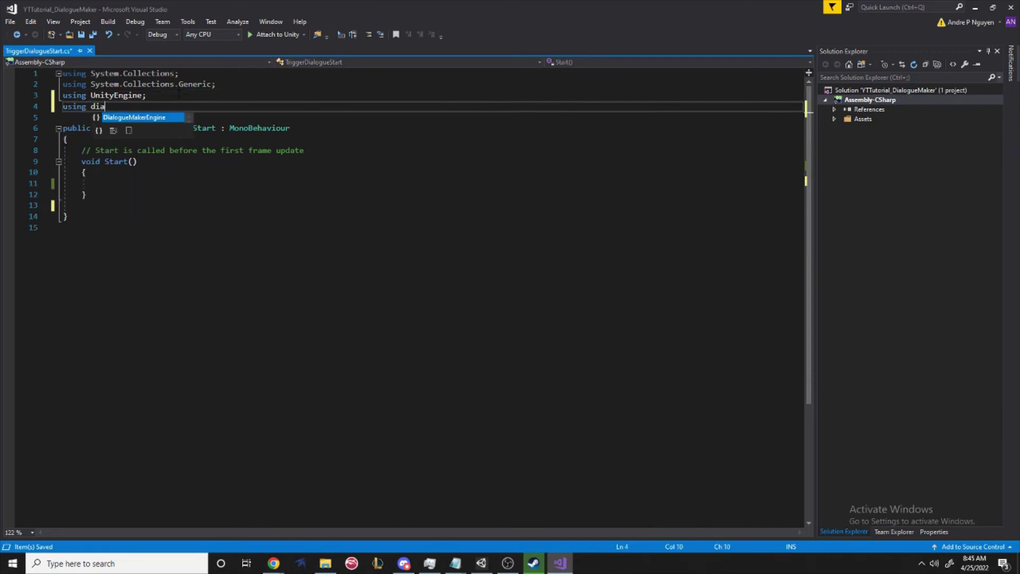
{"action": "key", "text": "Tab"}
{"action": "type", "text": ";"}
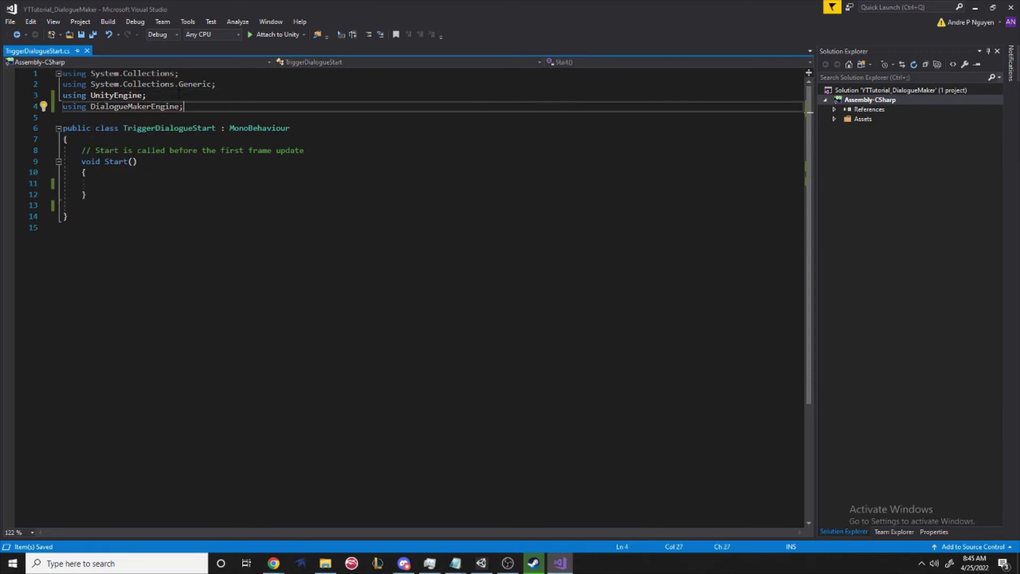
Step: Declare a 'public GraphDataContainer dialogue;' field in the class
{"action": "left_click", "coordinate": [148, 139]}
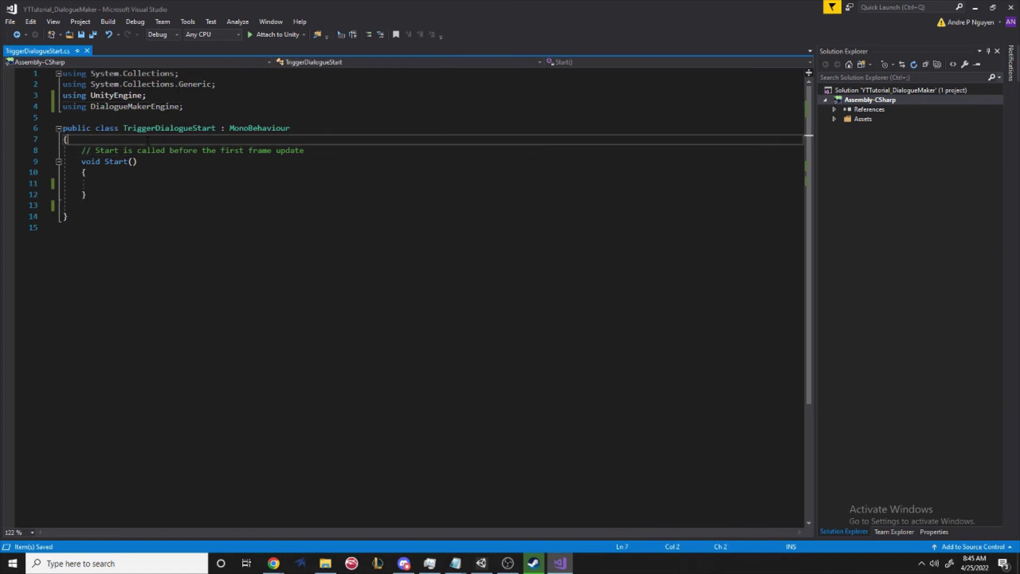
{"action": "key", "text": "Return"}
{"action": "key", "text": "Return"}
{"action": "key", "text": "Up"}
{"action": "type", "text": "public gr"}
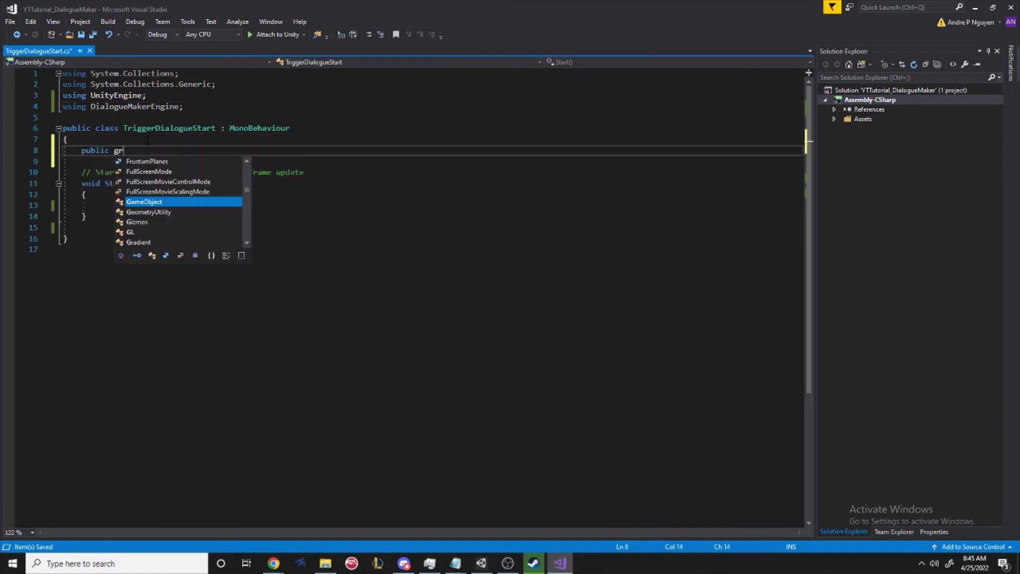
{"action": "type", "text": "aph"}
{"action": "key", "text": "Tab"}
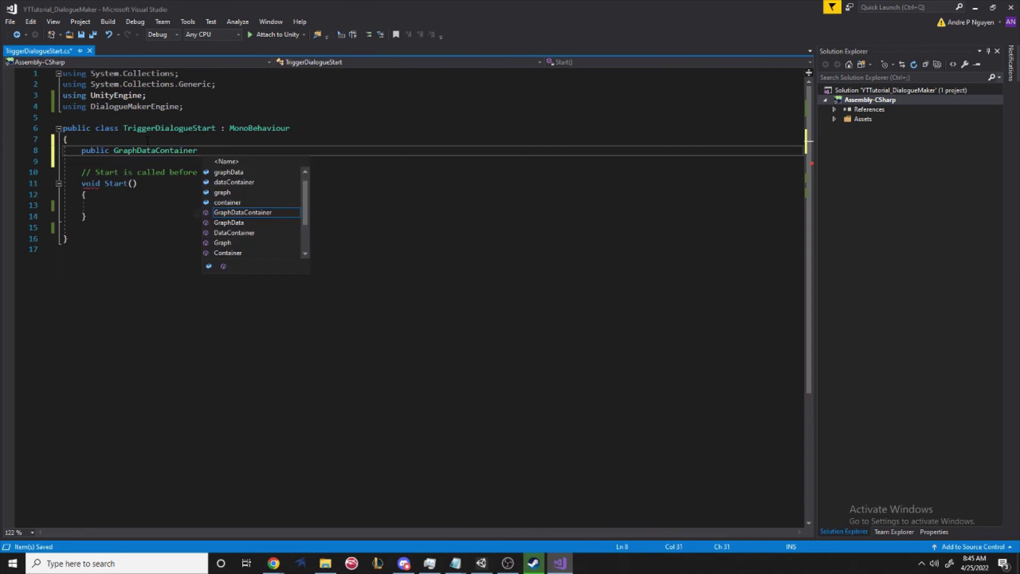
{"action": "type", "text": "dialog"}
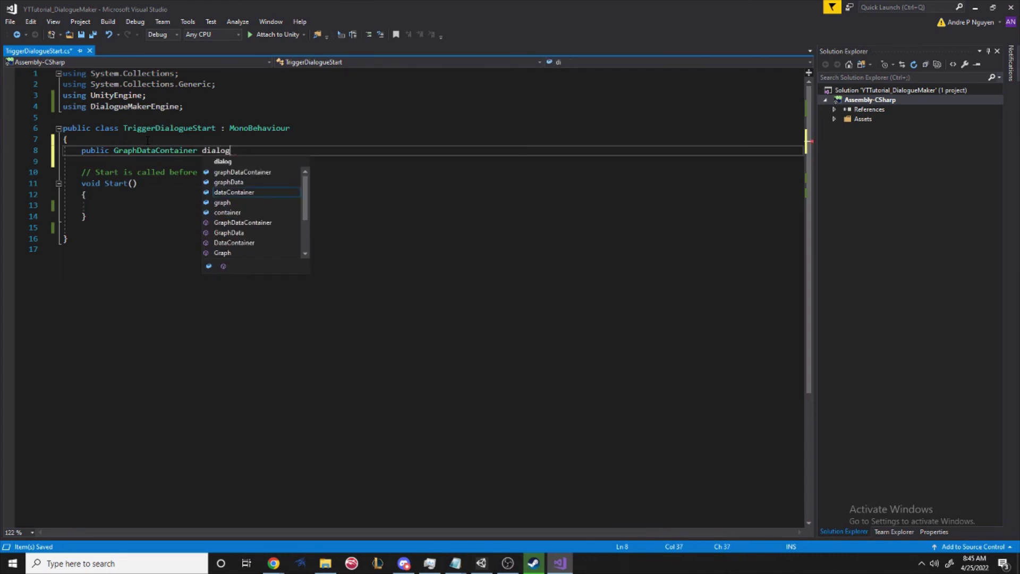
{"action": "type", "text": "ue;"}
Step: Call DialogueMaker.TriggerDialogue(dialogue) inside Start() and save the script
{"action": "left_click", "coordinate": [240, 207]}
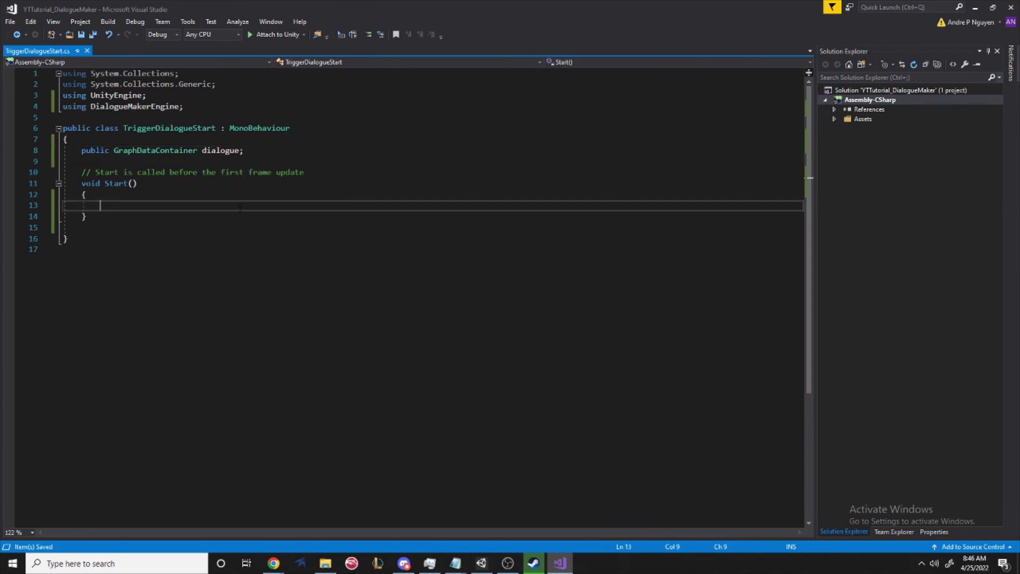
{"action": "type", "text": "dialoguem"}
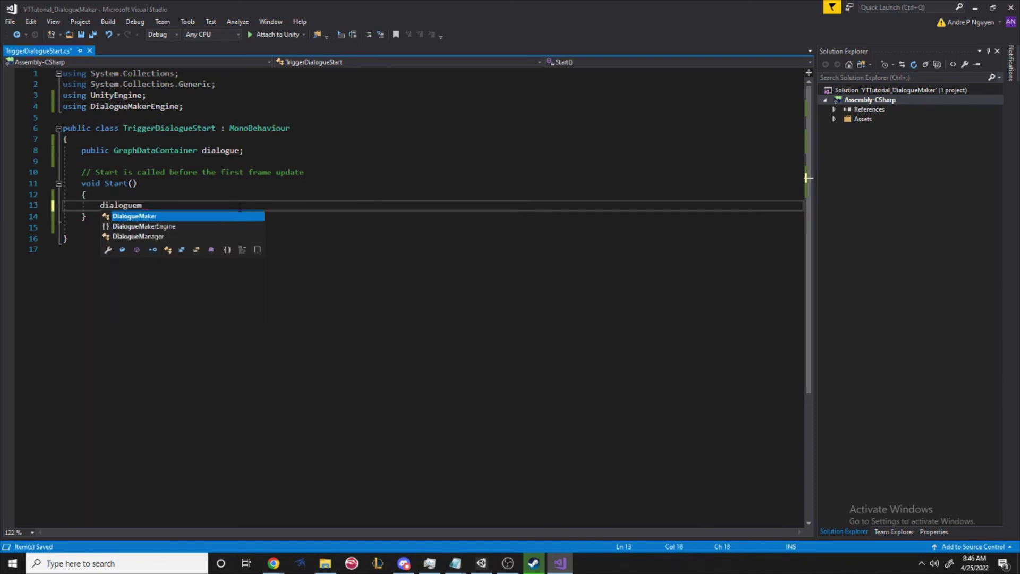
{"action": "type", "text": "ak.tri"}
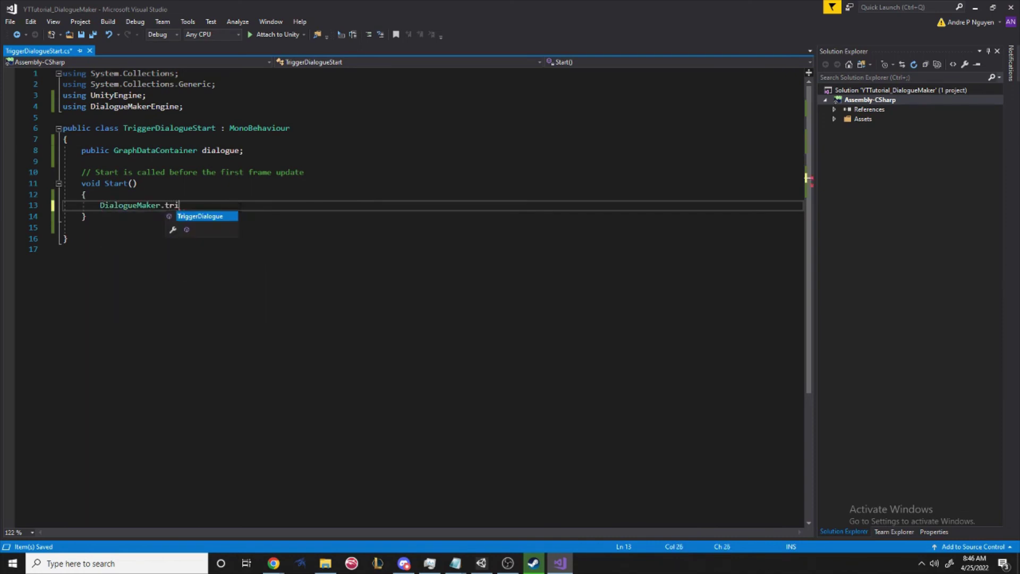
{"action": "key", "text": "Tab"}
{"action": "type", "text": "();"}
{"action": "key", "text": "Left"}
{"action": "key", "text": "Left"}
{"action": "type", "text": "di"}
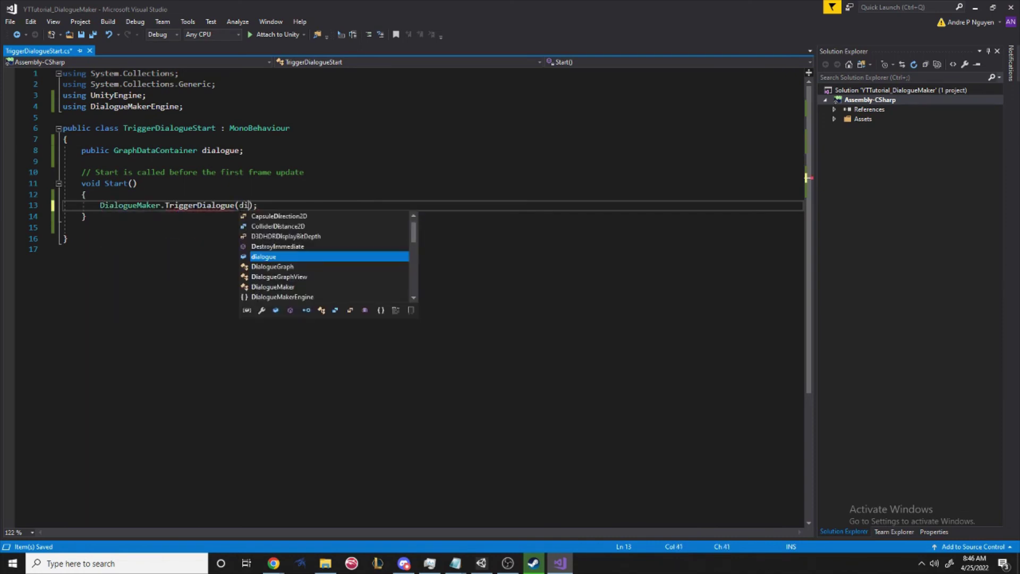
{"action": "type", "text": "al"}
{"action": "key", "text": "Tab"}
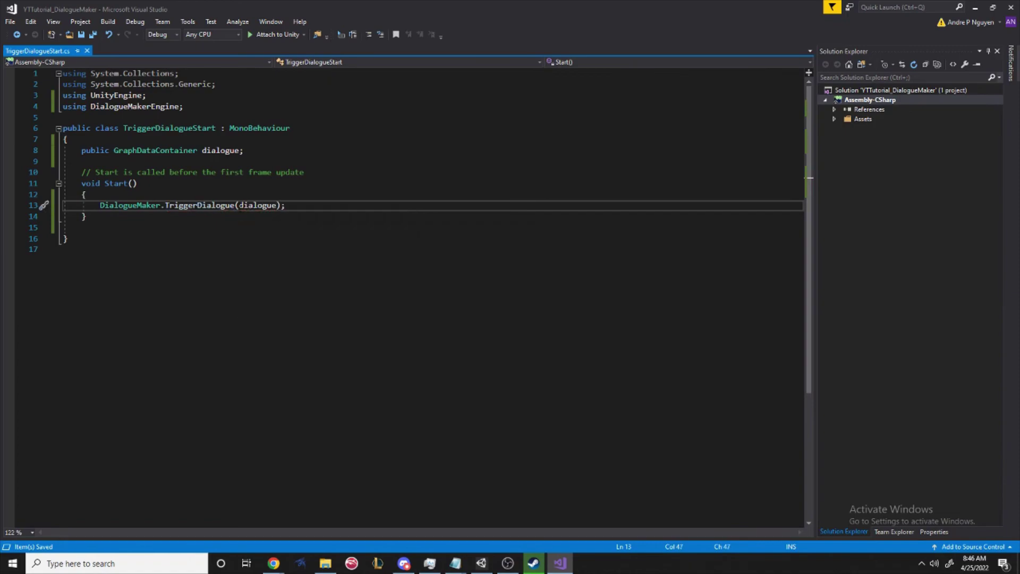
{"action": "key", "text": "alt+Tab"}
Step: Add an empty GameObject to the scene with its default name
{"action": "right_click", "coordinate": [605, 147]}
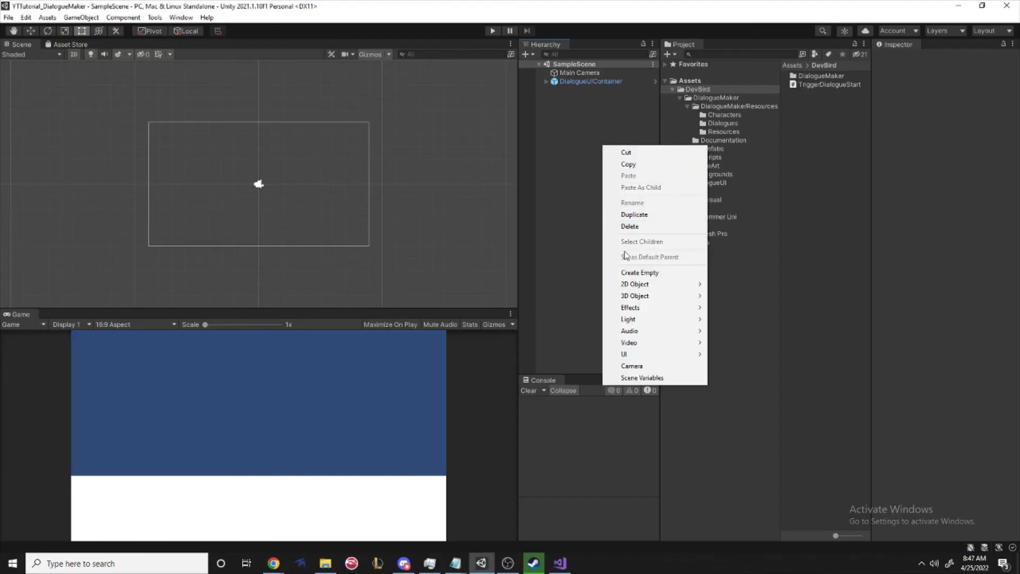
{"action": "left_click", "coordinate": [628, 271]}
{"action": "key", "text": "Return"}
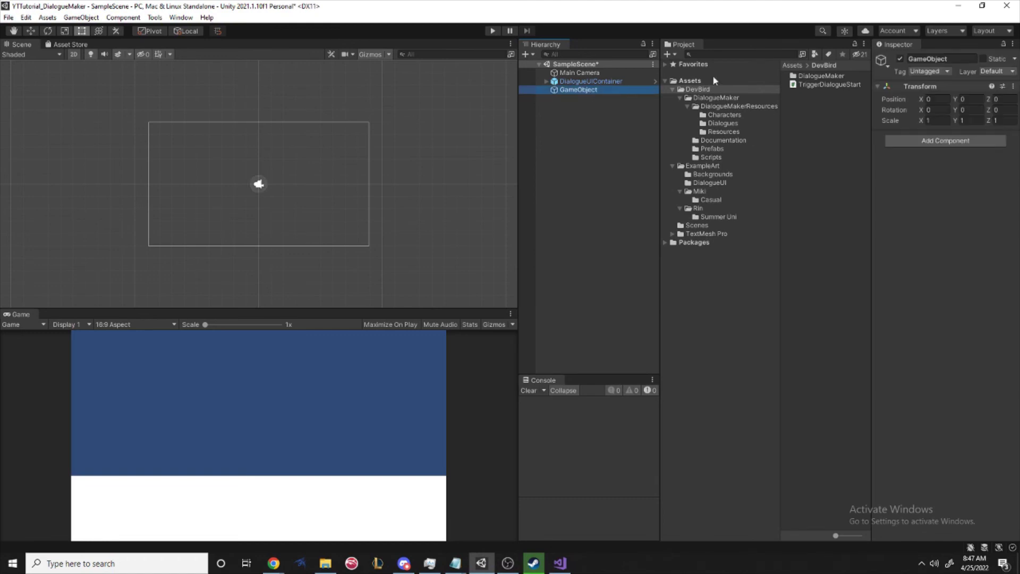
Step: Attach TriggerDialogueStart to the GameObject and set its Dialogue field to Casual Dialogue
{"action": "left_click_drag", "start_coordinate": [798, 84], "coordinate": [626, 144]}
{"action": "left_click", "coordinate": [1013, 163]}
{"action": "left_click", "coordinate": [553, 188]}
{"action": "left_click", "coordinate": [552, 186]}
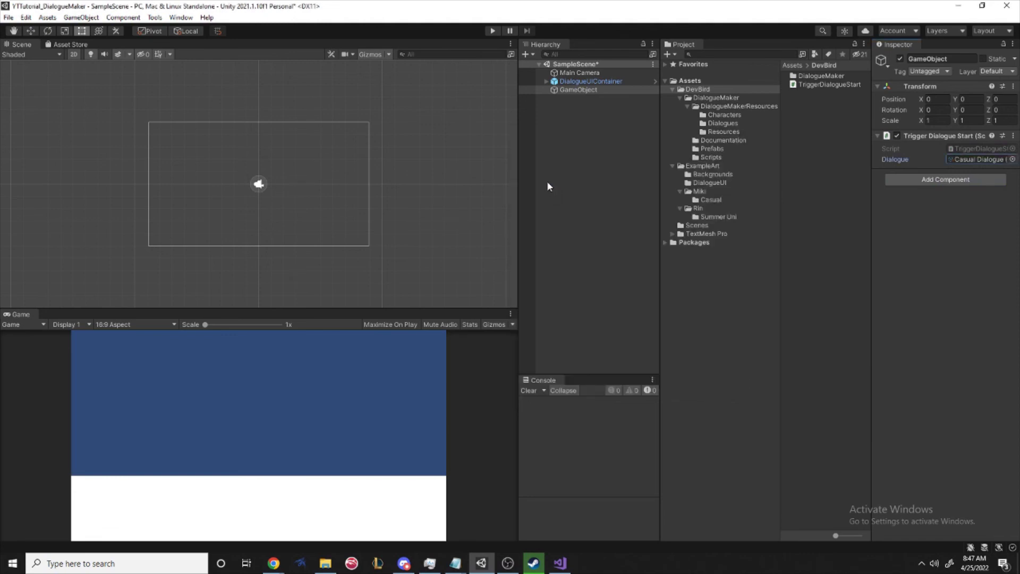
Step: Play the scene in an enlarged Game view, click through Rin's and Miki's lines, then stop
{"action": "left_click", "coordinate": [493, 32]}
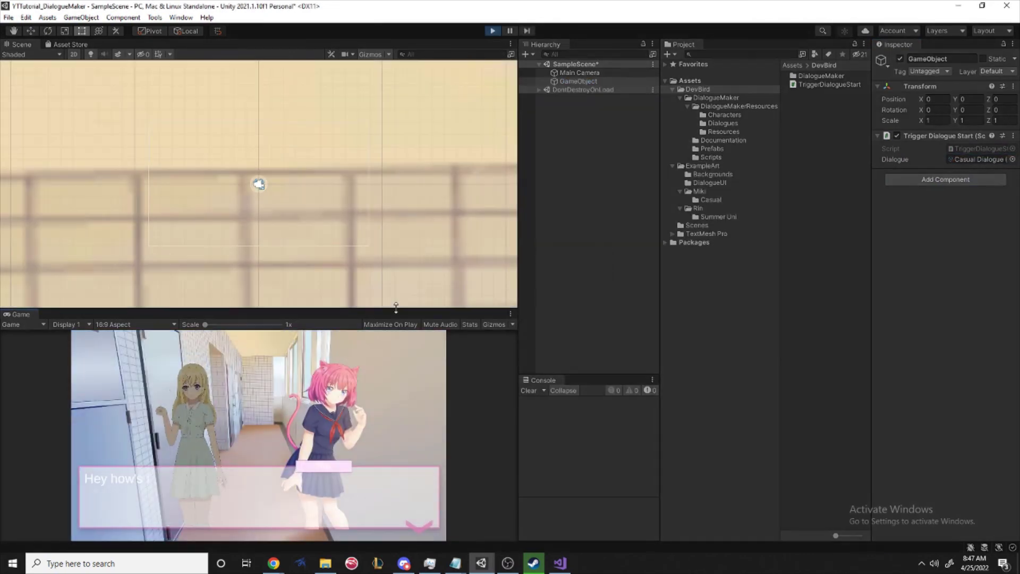
{"action": "left_click_drag", "start_coordinate": [396, 307], "coordinate": [396, 254]}
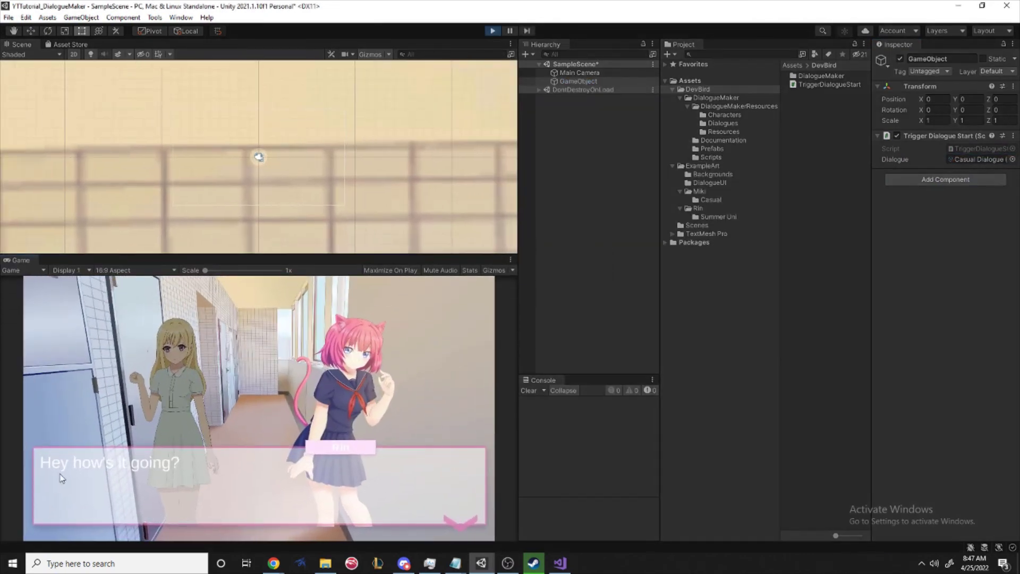
{"action": "left_click", "coordinate": [453, 530]}
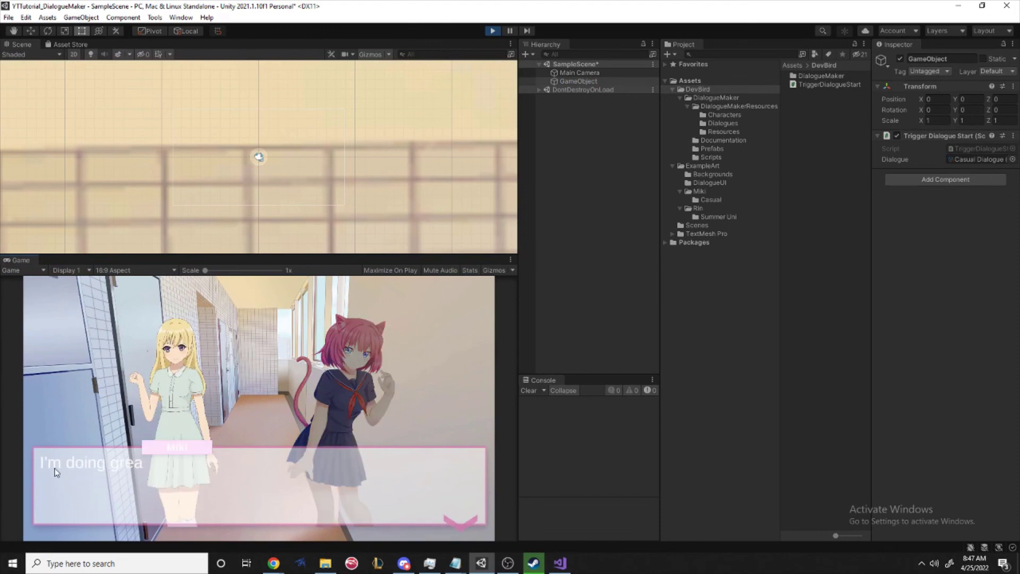
{"action": "left_click", "coordinate": [447, 528]}
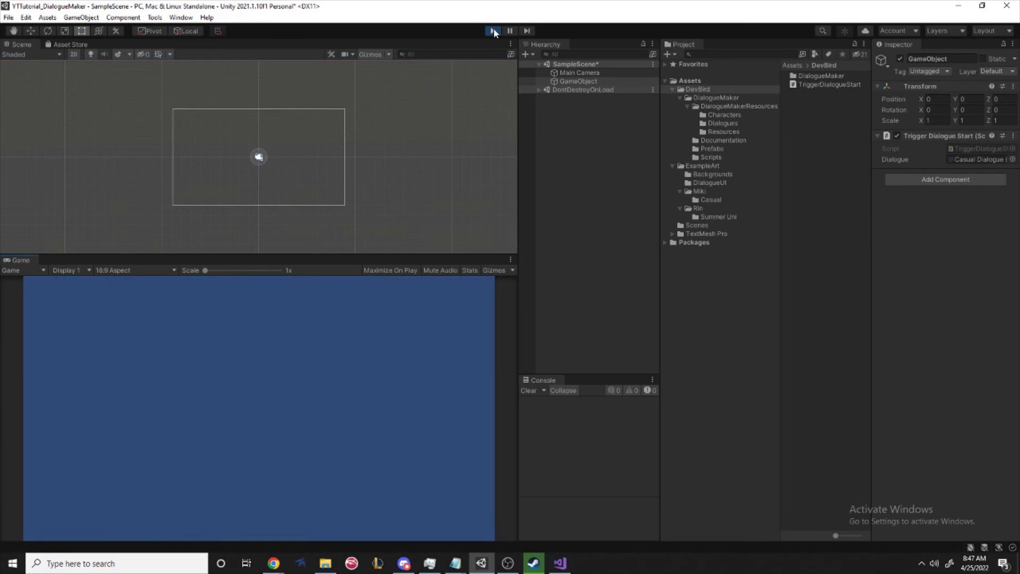
{"action": "left_click", "coordinate": [493, 31]}
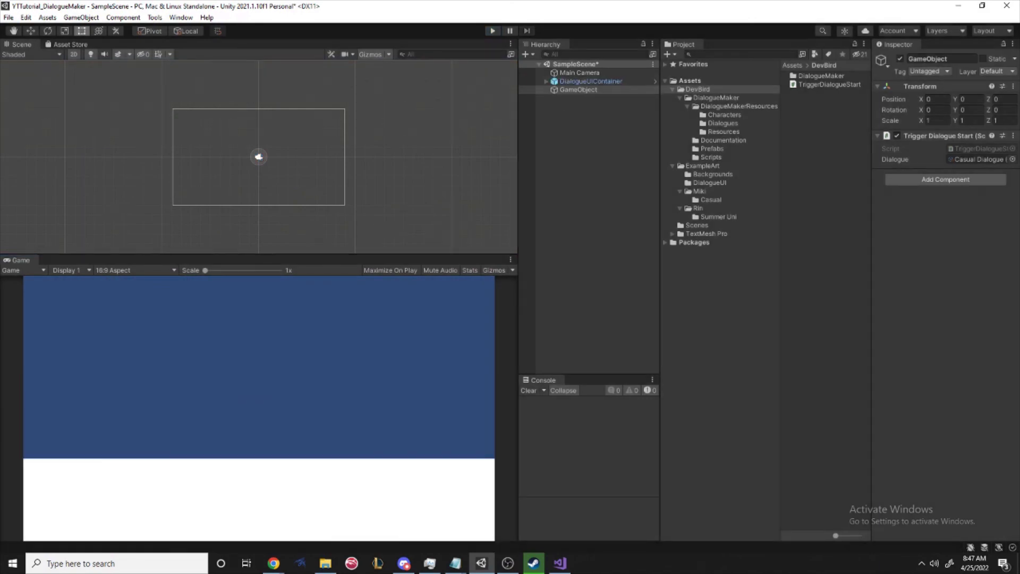